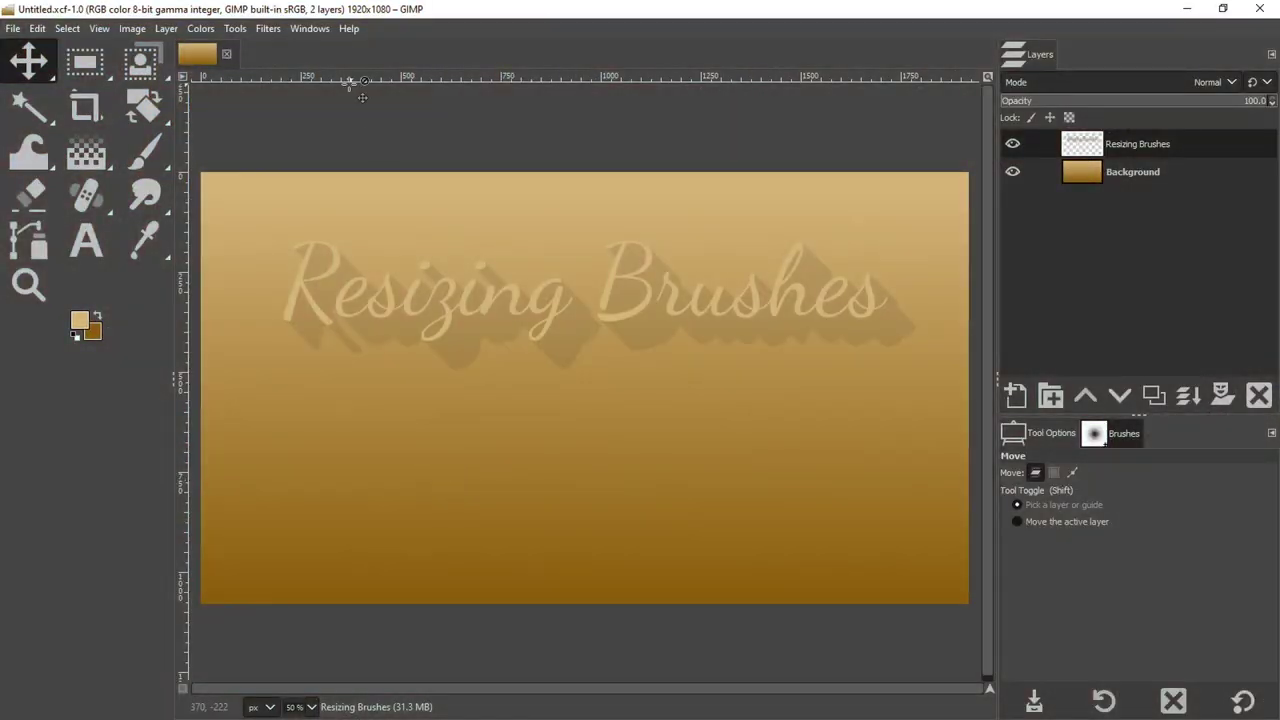
# Switch to the Paintbrush and lower its size gradually to 486.
pyautogui.rightClick(145, 160)
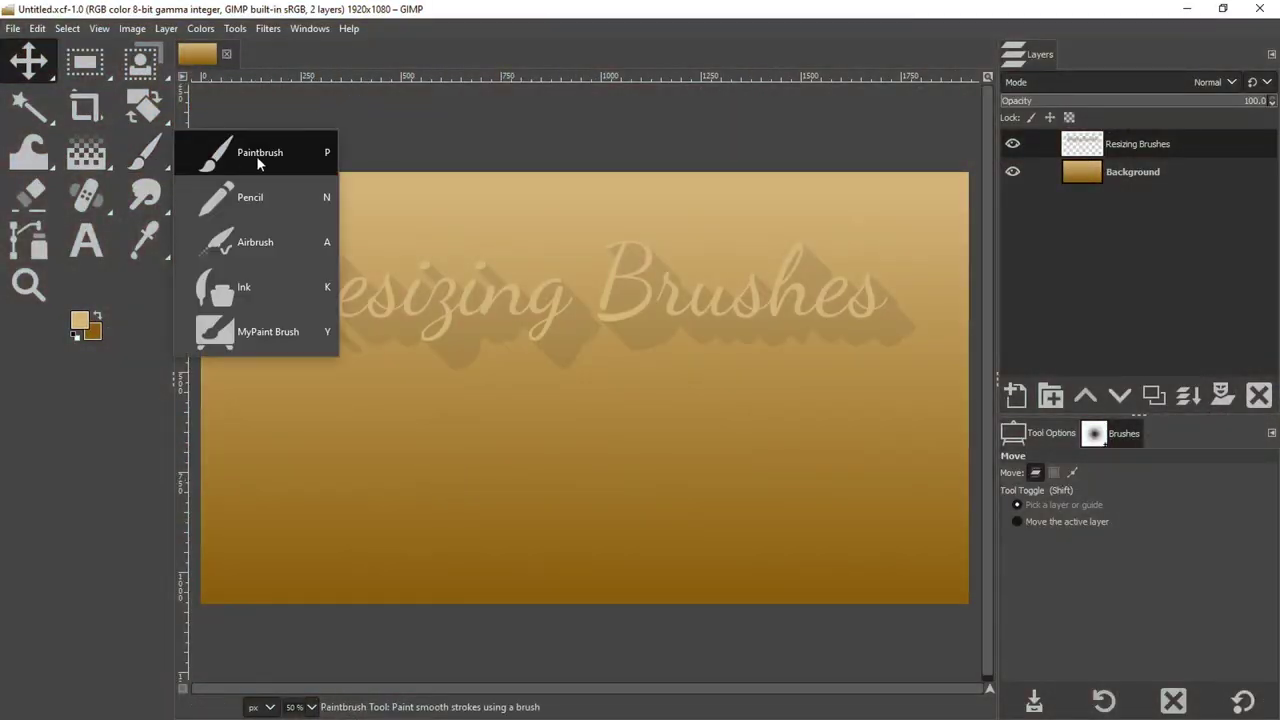
pyautogui.click(326, 155)
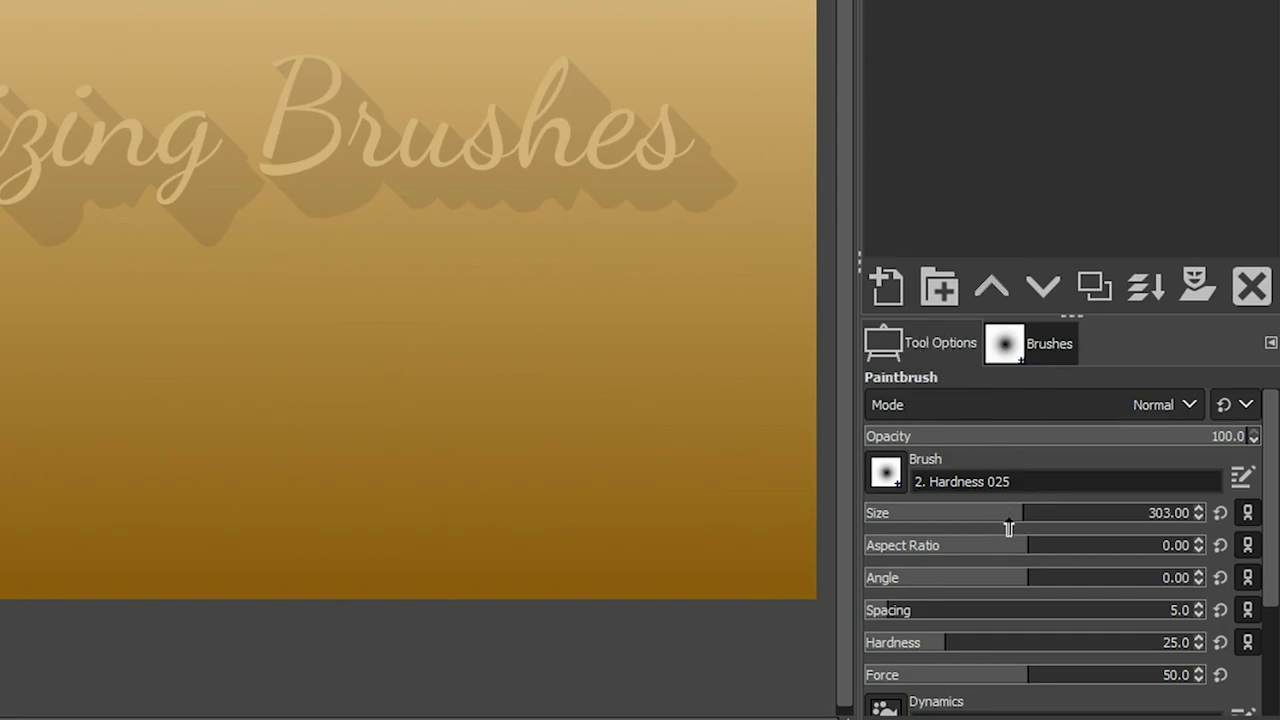
pyautogui.moveTo(1022, 512)
pyautogui.mouseDown()
pyautogui.moveTo(900, 515)
pyautogui.moveTo(1089, 517)
pyautogui.mouseUp()
pyautogui.click(1200, 503)
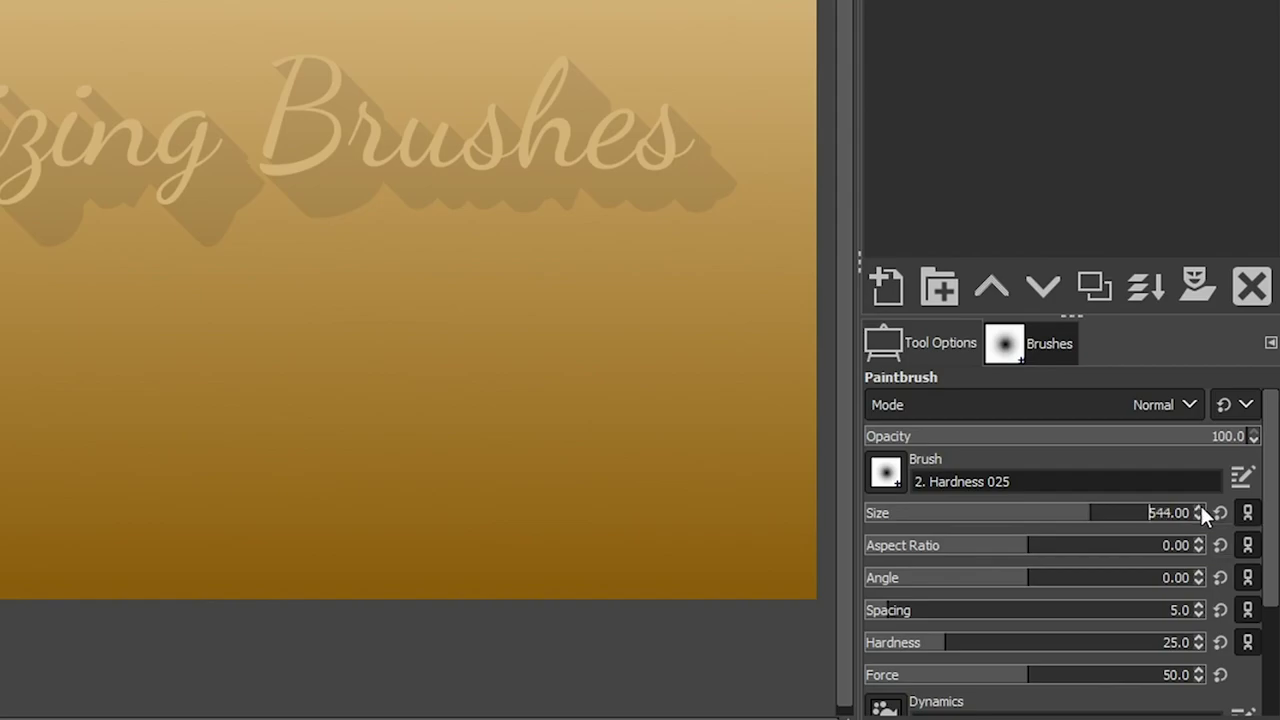
pyautogui.click(1200, 511)
pyautogui.moveTo(1200, 511); pyautogui.dragTo(1200, 511)
# Enter a brush size of 496, then reset the size to its default 283.
pyautogui.click(1176, 513)
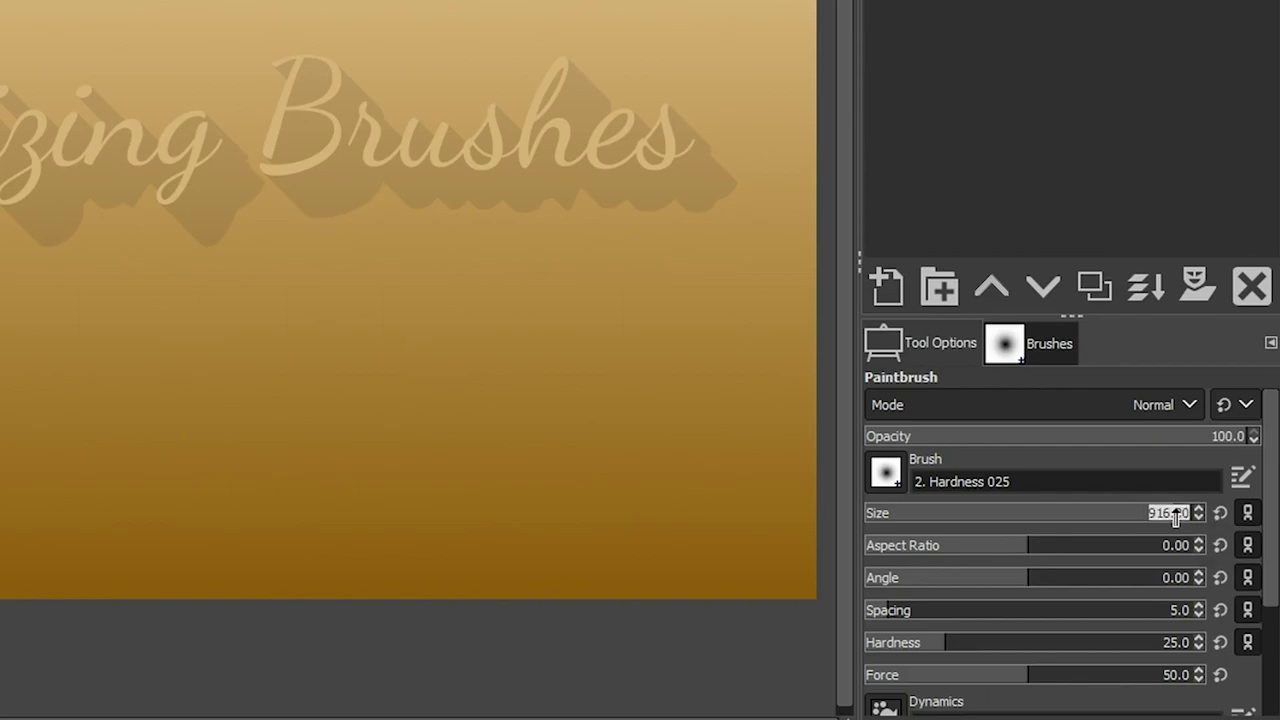
pyautogui.write('496')
pyautogui.press('Return')
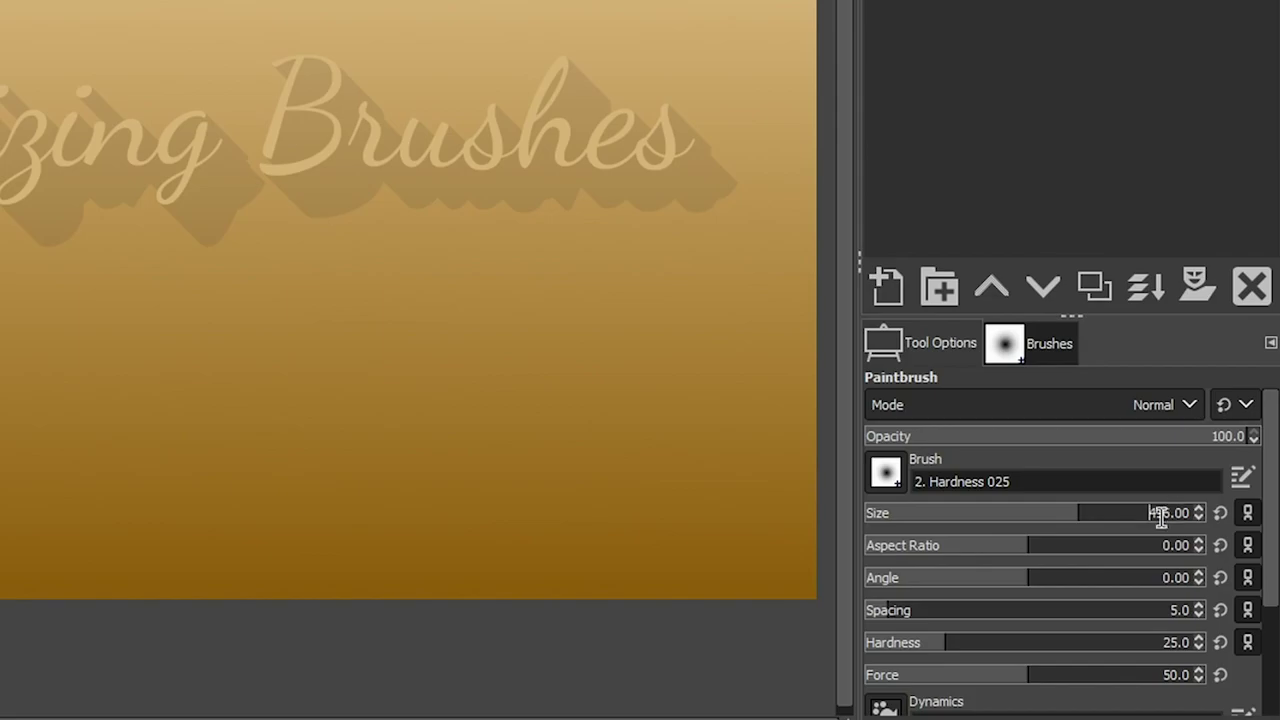
pyautogui.click(1217, 513)
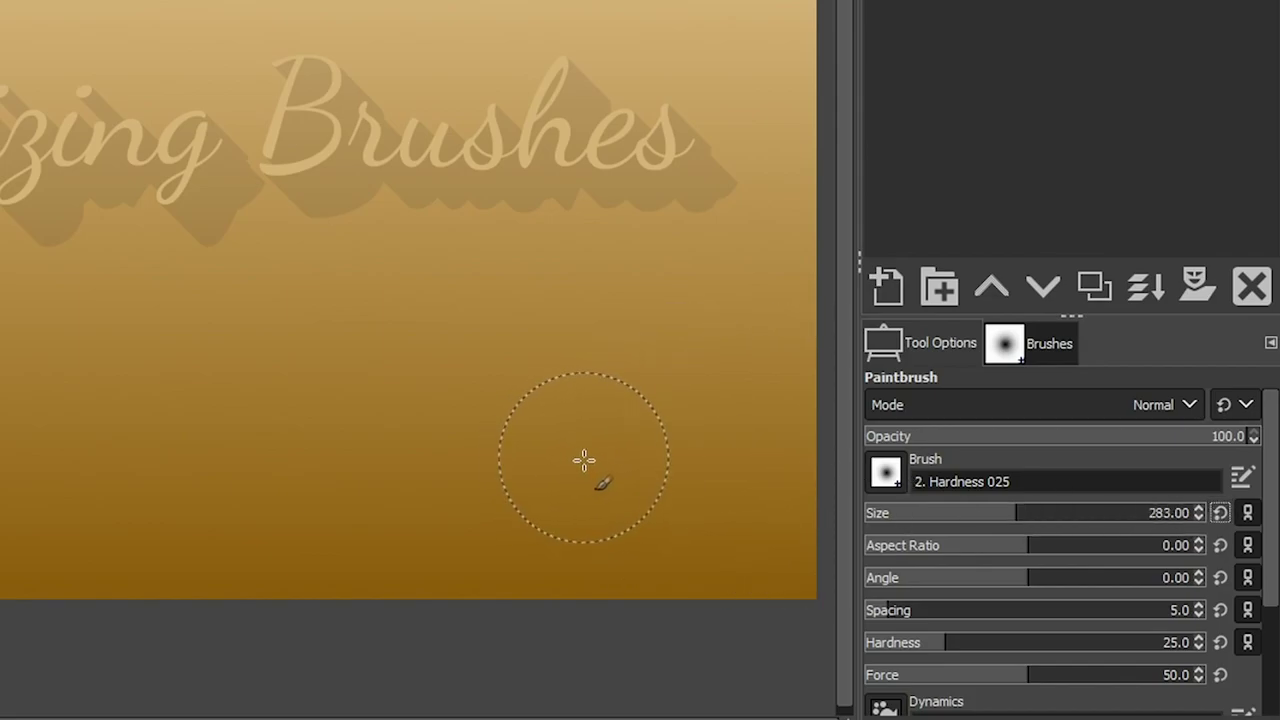
# Enlarge the brush with ] and [ to 503, then fine-tune it back to 496.
pyautogui.hotkey('shift', '[')
pyautogui.hotkey('shift', '[')
pyautogui.hotkey('shift', '[')
pyautogui.hotkey('shift', '[')
pyautogui.hotkey('shift', ']')
pyautogui.hotkey('shift', ']')
pyautogui.hotkey('shift', ']')
pyautogui.hotkey('shift', ']')
pyautogui.hotkey('shift', ']')
pyautogui.hotkey('shift', ']')
pyautogui.hotkey('shift', ']')
pyautogui.hotkey('shift', ']')
pyautogui.hotkey('shift', ']')
pyautogui.hotkey('shift', ']')
pyautogui.hotkey('shift', ']')
pyautogui.hotkey('shift', ']')
pyautogui.hotkey('shift', ']')
pyautogui.hotkey('shift', ']')
pyautogui.hotkey('shift', ']')
pyautogui.hotkey('shift', ']')
pyautogui.hotkey('shift', ']')
pyautogui.hotkey('shift', ']')
pyautogui.hotkey('shift', ']')
pyautogui.hotkey('shift', ']')
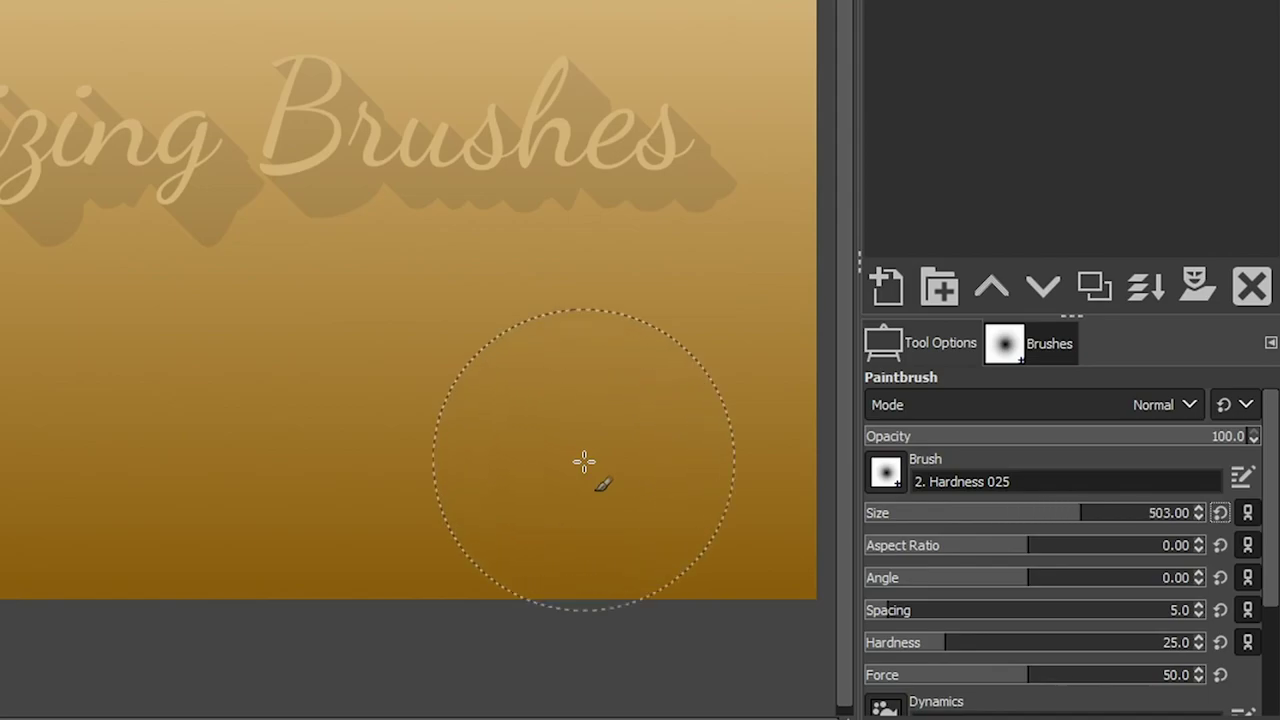
pyautogui.press('[')
pyautogui.press('[')
pyautogui.press('[')
pyautogui.press('[')
pyautogui.press('[')
pyautogui.press('[')
pyautogui.press('[')
pyautogui.press('[')
pyautogui.press('[')
pyautogui.press('[')
pyautogui.press('[')
pyautogui.press('[')
pyautogui.press('[')
pyautogui.press('[')
pyautogui.press('[')
pyautogui.press('[')
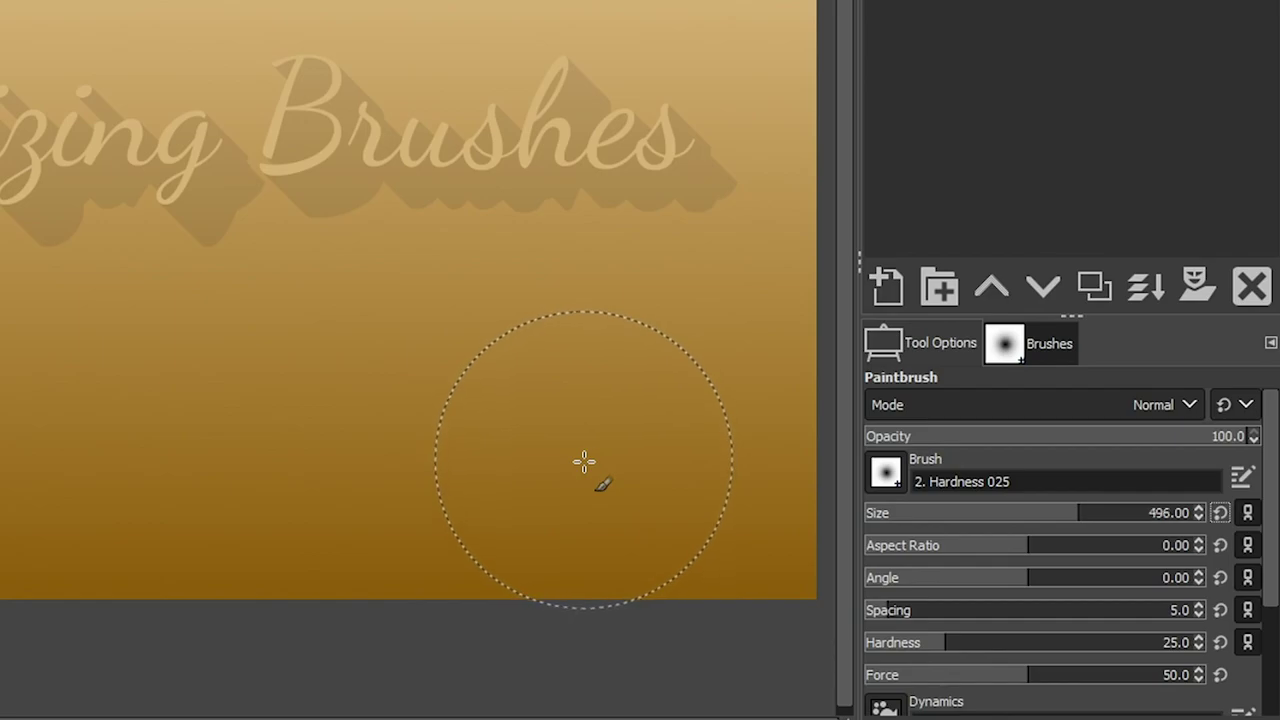
pyautogui.press(']')
pyautogui.press(']')
pyautogui.press(']')
pyautogui.press(']')
pyautogui.press(']')
pyautogui.press(']')
pyautogui.press(']')
pyautogui.press(']')
pyautogui.press(']')
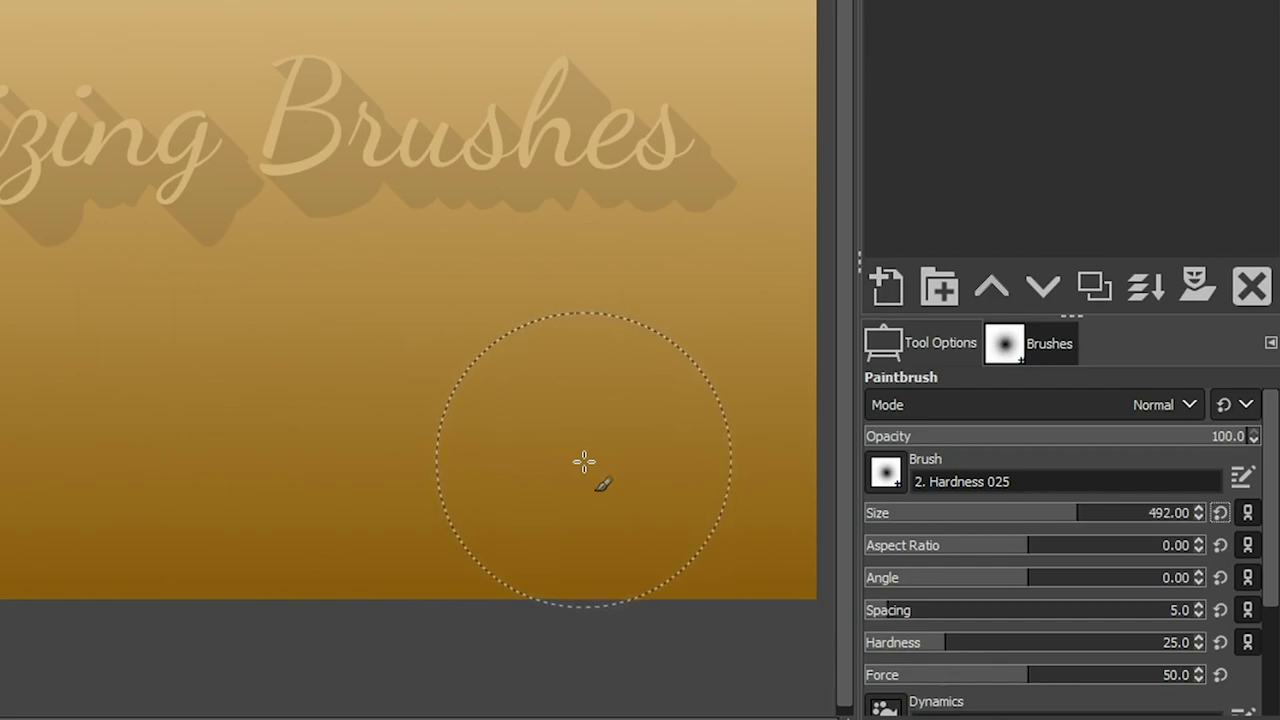
pyautogui.press(']')
pyautogui.press(']')
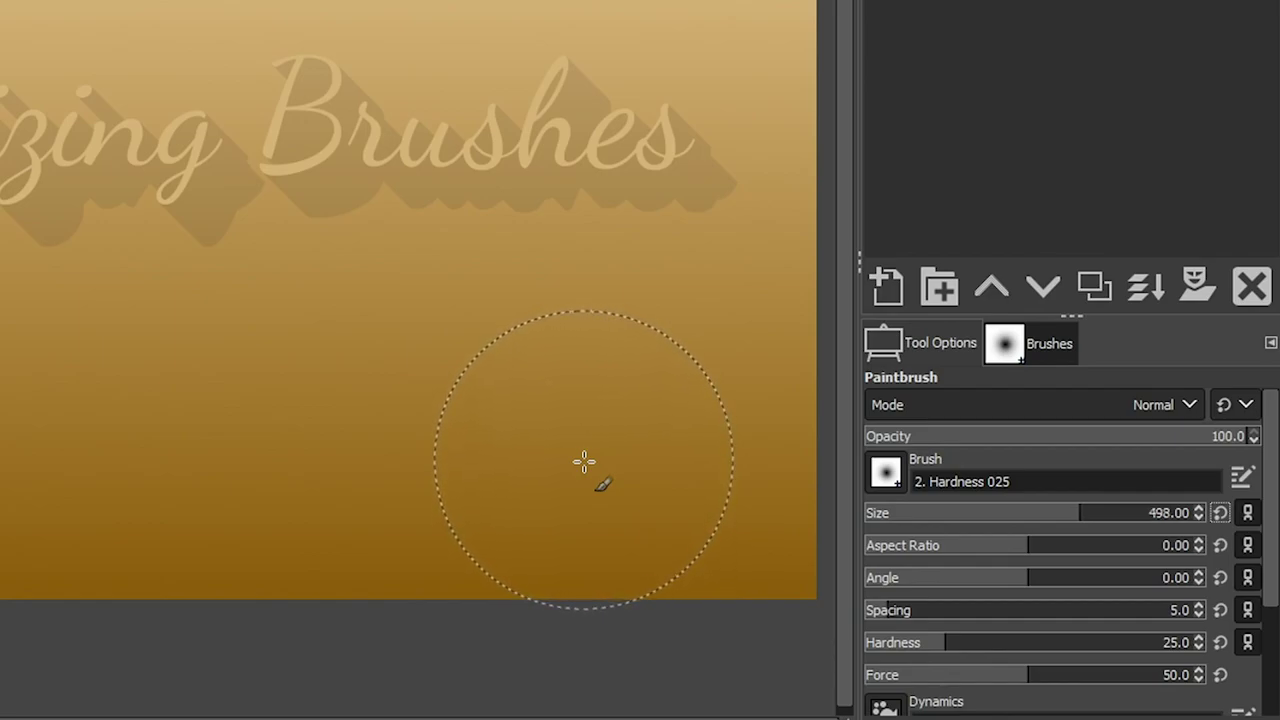
pyautogui.press('[')
pyautogui.press('[')
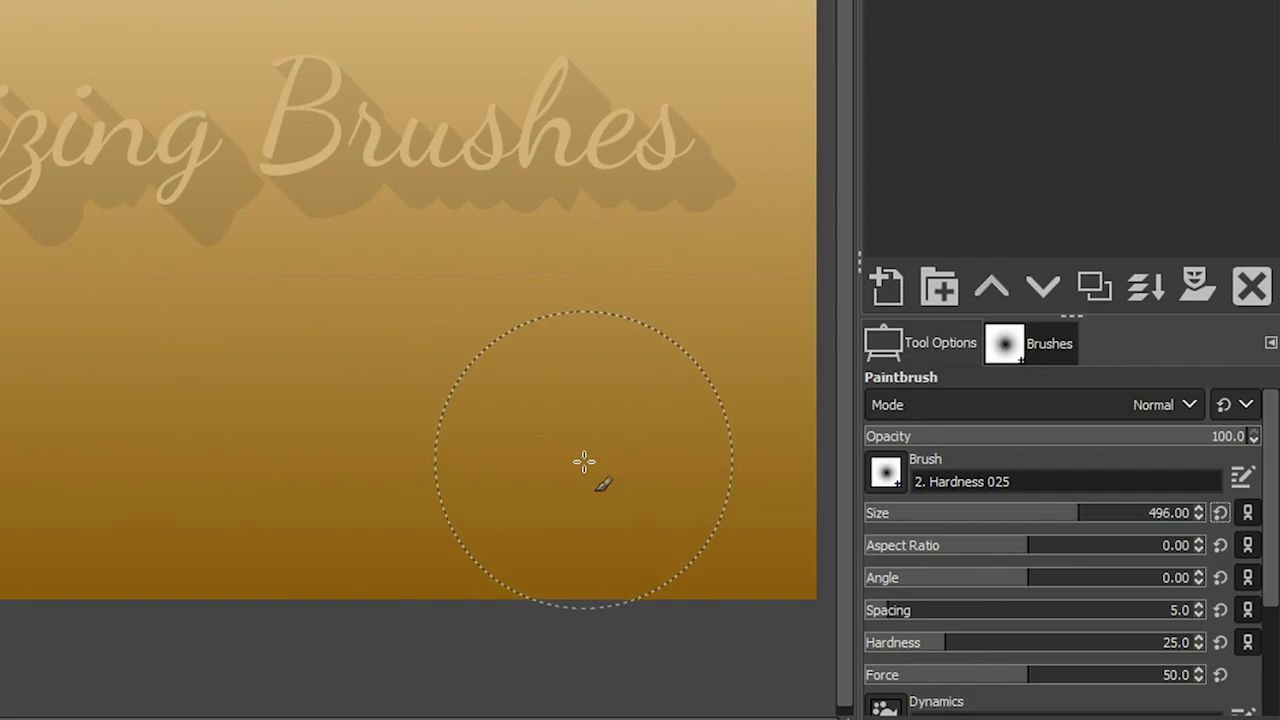
pyautogui.press('[')
pyautogui.press('[')
pyautogui.press(']')
pyautogui.press(']')
pyautogui.press(']')
pyautogui.press(']')
pyautogui.press(']')
pyautogui.press('[')
pyautogui.press('[')
pyautogui.press('[')
# Shrink the brush in steps to 482, 458 and finally 434.
pyautogui.press('[')
pyautogui.press('[')
pyautogui.press('[')
pyautogui.press('[')
pyautogui.press('[')
pyautogui.press('[')
pyautogui.press('[')
pyautogui.press('[')
pyautogui.press('[')
pyautogui.press('[')
pyautogui.press('[')
pyautogui.press('[')
pyautogui.press('[')
pyautogui.press('[')
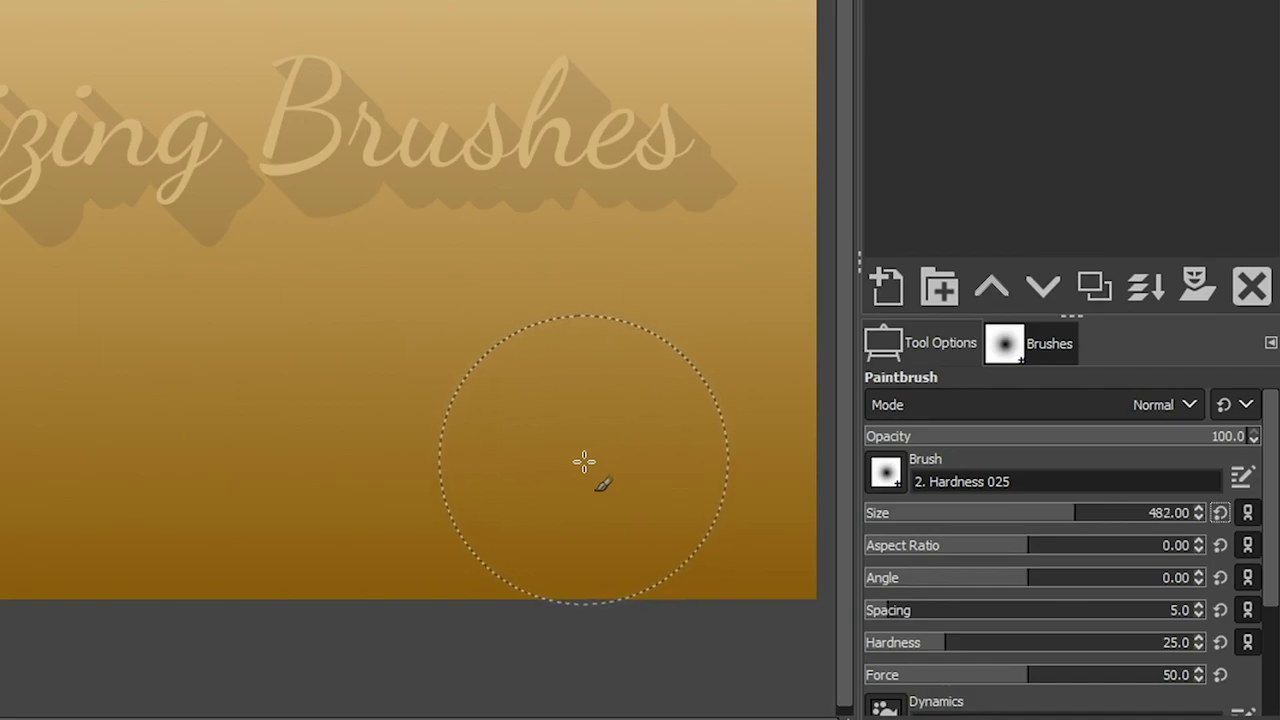
pyautogui.press('[')
pyautogui.press('[')
pyautogui.press('[')
pyautogui.press('[')
pyautogui.press('[')
pyautogui.press('[')
pyautogui.press('[')
pyautogui.press('[')
pyautogui.press('[')
pyautogui.press('[')
pyautogui.press('[')
pyautogui.press('[')
pyautogui.press('[')
pyautogui.press('[')
pyautogui.press('[')
pyautogui.press('[')
pyautogui.press('[')
pyautogui.press('[')
pyautogui.press('[')
pyautogui.press('[')
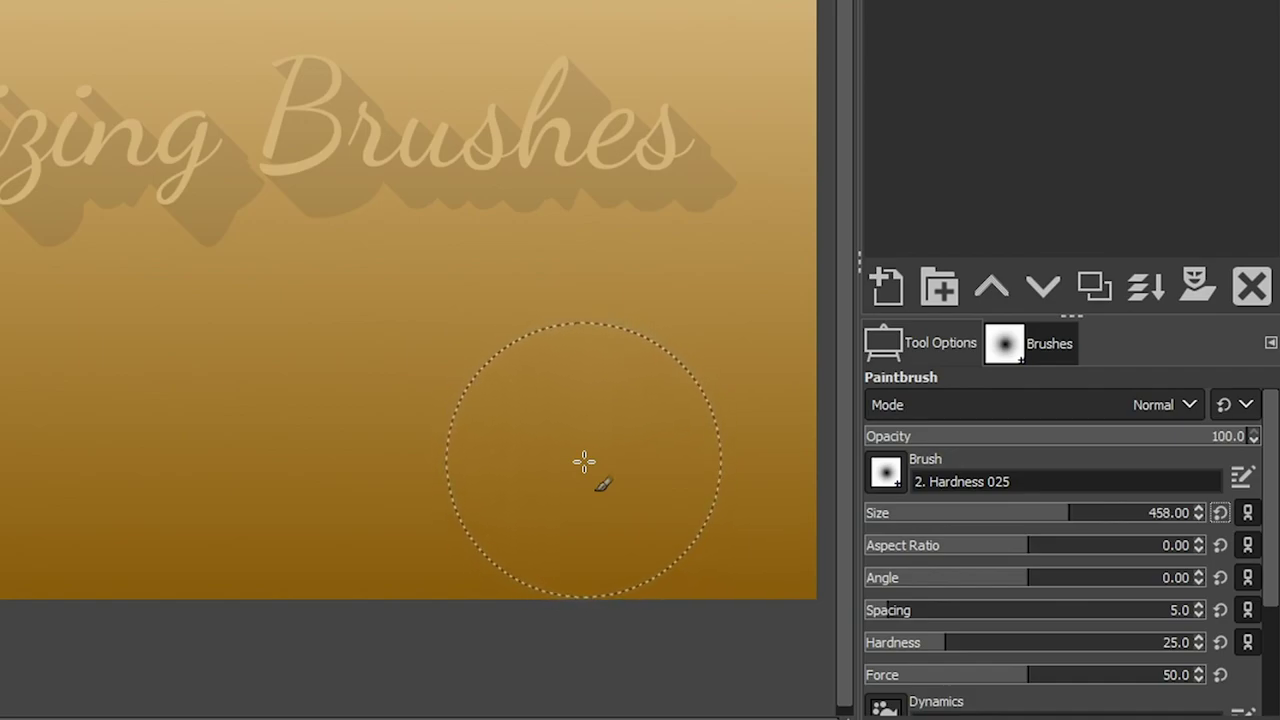
pyautogui.press('[')
pyautogui.press('[')
pyautogui.press('[')
pyautogui.press('[')
pyautogui.press('[')
pyautogui.press('[')
pyautogui.press('[')
pyautogui.press('[')
pyautogui.press('[')
pyautogui.press('[')
pyautogui.press('[')
pyautogui.press('[')
pyautogui.press('[')
pyautogui.press('[')
pyautogui.press('[')
pyautogui.press('[')
pyautogui.press('[')
pyautogui.press('[')
pyautogui.press('[')
pyautogui.press('[')
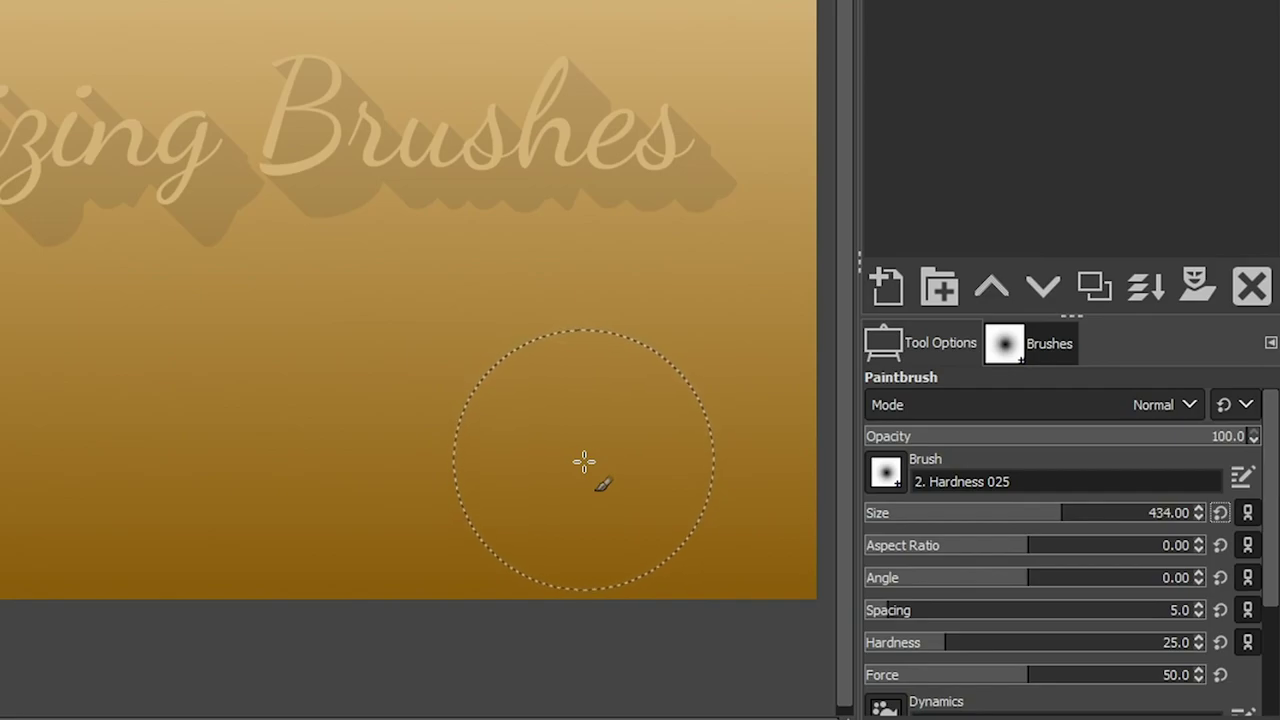
pyautogui.press('[')
pyautogui.press('[')
pyautogui.press('[')
pyautogui.press('[')
pyautogui.press('[')
pyautogui.press('[')
pyautogui.press('[')
pyautogui.press('[')
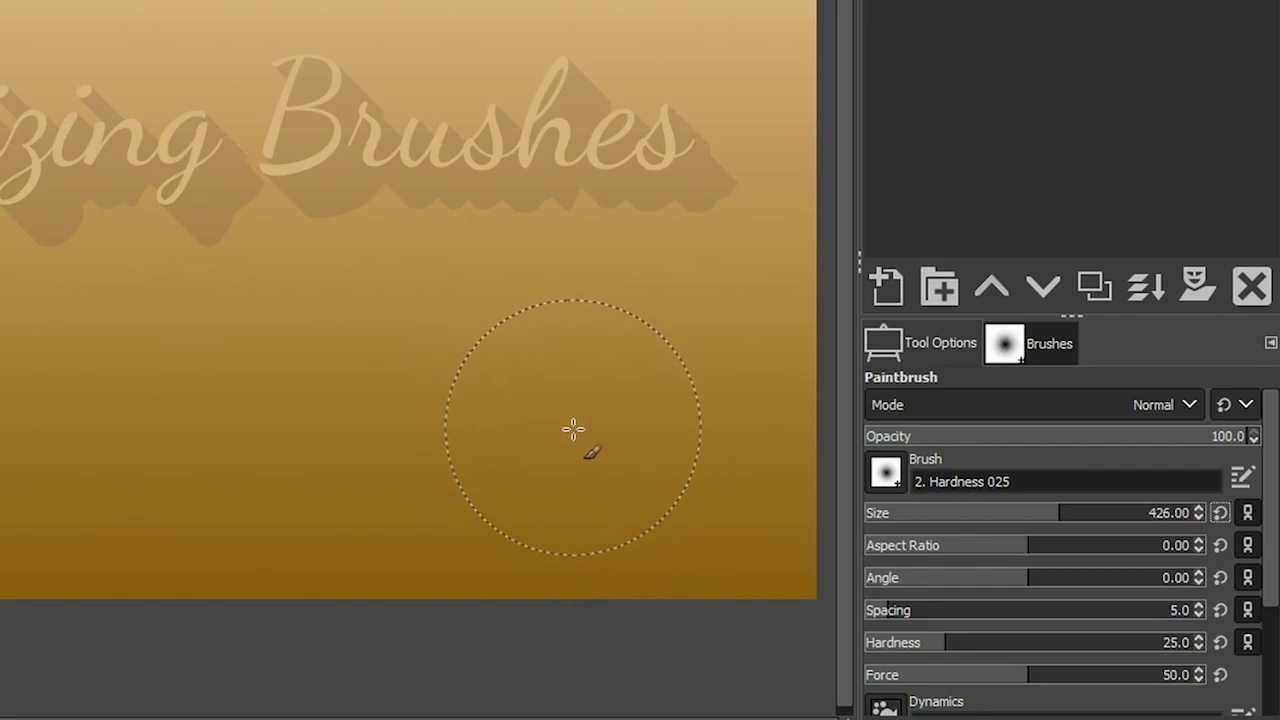
# Grow the brush in larger steps through 803, 1103 and 1243 up to 1443, then 1363.
pyautogui.press(']')
pyautogui.press(']')
pyautogui.press(']')
pyautogui.press(']')
pyautogui.press(']')
pyautogui.press(']')
pyautogui.press(']')
pyautogui.press(']')
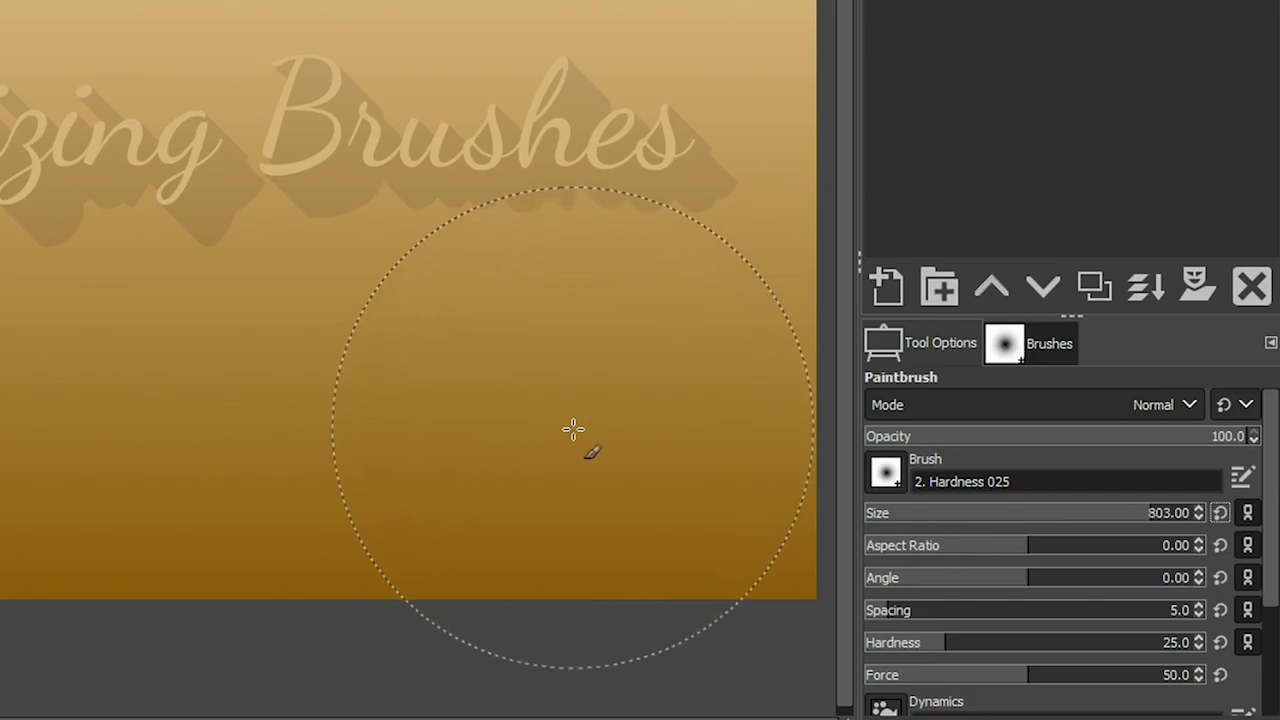
pyautogui.press(']')
pyautogui.press(']')
pyautogui.press(']')
pyautogui.press(']')
pyautogui.press(']')
pyautogui.press(']')
pyautogui.press(']')
pyautogui.press(']')
pyautogui.press(']')
pyautogui.press('[')
pyautogui.press('[')
pyautogui.press('[')
pyautogui.press('[')
pyautogui.press('[')
pyautogui.press('[')
pyautogui.press('[')
pyautogui.press('[')
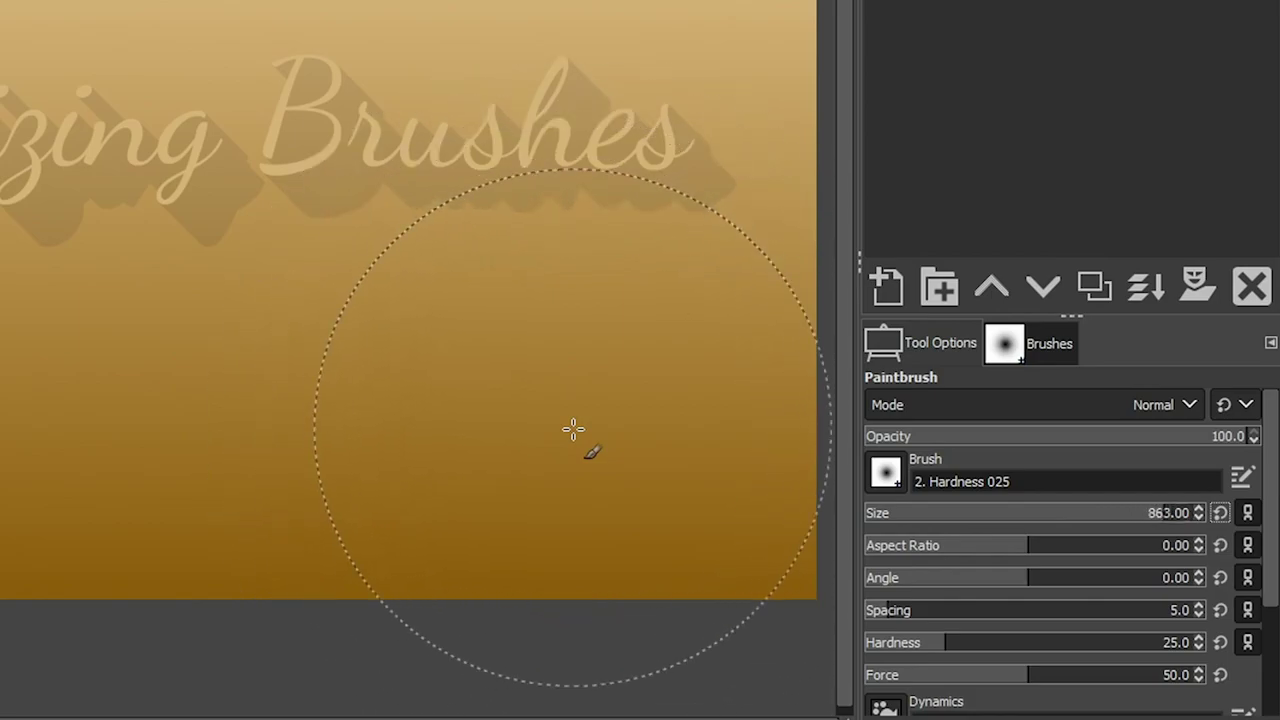
pyautogui.press('[')
pyautogui.press('[')
pyautogui.press('[')
pyautogui.press('[')
pyautogui.press('[')
pyautogui.press('[')
pyautogui.press('[')
pyautogui.press('[')
pyautogui.press('[')
pyautogui.press('[')
pyautogui.press(']')
pyautogui.press(']')
pyautogui.press(']')
pyautogui.press(']')
pyautogui.press(']')
pyautogui.press(']')
pyautogui.press(']')
pyautogui.press(']')
pyautogui.press(']')
pyautogui.press(']')
pyautogui.press(']')
pyautogui.press(']')
pyautogui.press(']')
pyautogui.press(']')
pyautogui.press(']')
pyautogui.press(']')
pyautogui.press('[')
pyautogui.press('[')
pyautogui.press('[')
pyautogui.press('[')
pyautogui.press('[')
pyautogui.press('[')
pyautogui.press('[')
pyautogui.press('[')
pyautogui.press('[')
pyautogui.press('[')
pyautogui.press('[')
pyautogui.press('[')
pyautogui.press('[')
pyautogui.press(']')
pyautogui.press(']')
pyautogui.press(']')
pyautogui.press(']')
pyautogui.press(']')
pyautogui.press(']')
pyautogui.press(']')
pyautogui.press(']')
pyautogui.press(']')
pyautogui.press(']')
pyautogui.press(']')
pyautogui.press(']')
pyautogui.press(']')
pyautogui.press(']')
pyautogui.press(']')
pyautogui.press(']')
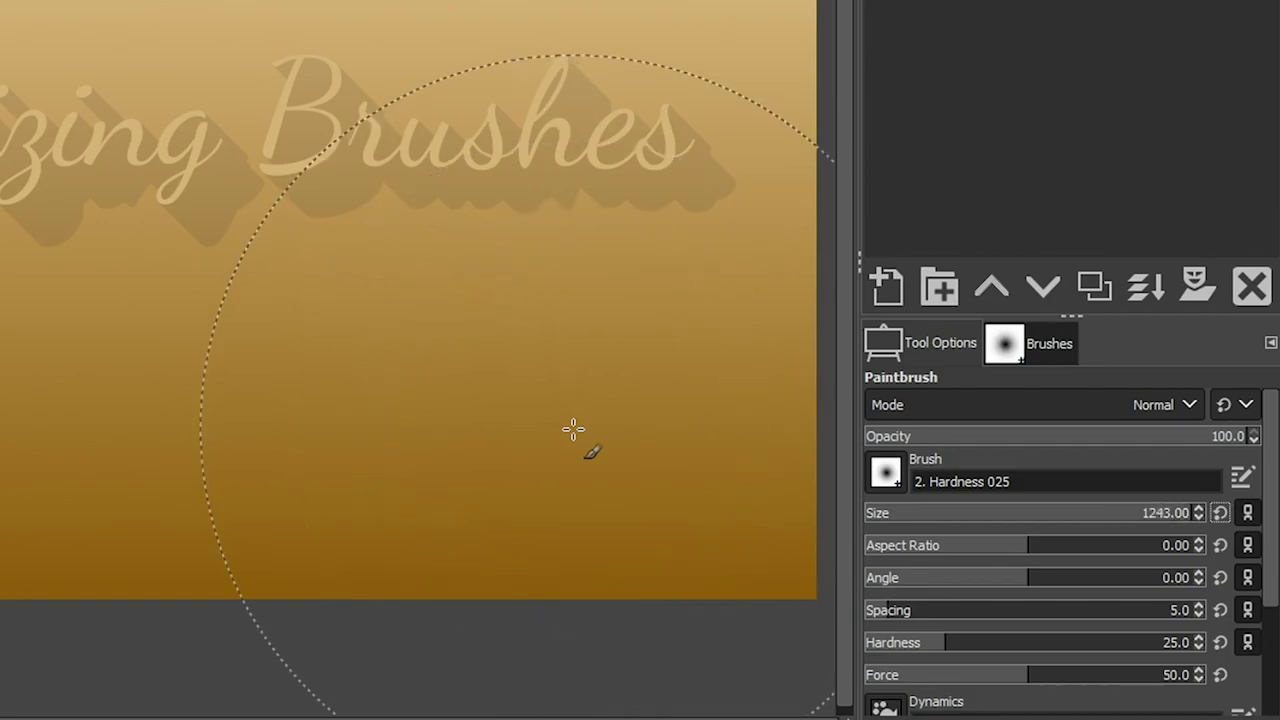
pyautogui.press(']')
pyautogui.press(']')
pyautogui.press(']')
pyautogui.press(']')
pyautogui.press(']')
pyautogui.press(']')
pyautogui.press(']')
pyautogui.press(']')
pyautogui.press(']')
pyautogui.press(']')
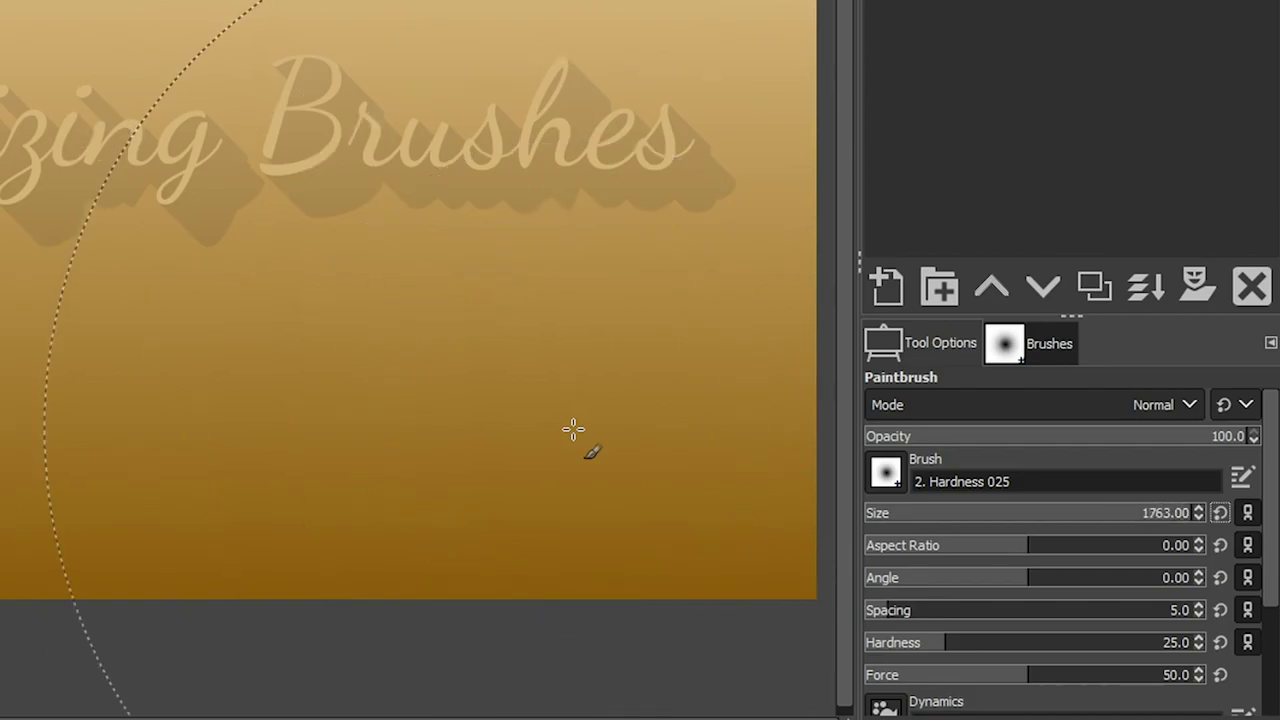
pyautogui.press('[')
pyautogui.press('[')
pyautogui.press('[')
pyautogui.press('[')
pyautogui.press('[')
pyautogui.press('[')
pyautogui.press('[')
# Shrink the brush down to 463 and its minimum, then settle at 583.
pyautogui.press('[')
pyautogui.press('[')
pyautogui.press('[')
pyautogui.press('[')
pyautogui.press('[')
pyautogui.press('[')
pyautogui.press('[')
pyautogui.press('[')
pyautogui.press('[')
pyautogui.press('[')
pyautogui.press('[')
pyautogui.press('[')
pyautogui.press('[')
pyautogui.press('[')
pyautogui.press('[')
pyautogui.press('[')
pyautogui.press('[')
pyautogui.press('[')
pyautogui.press('[')
pyautogui.press('[')
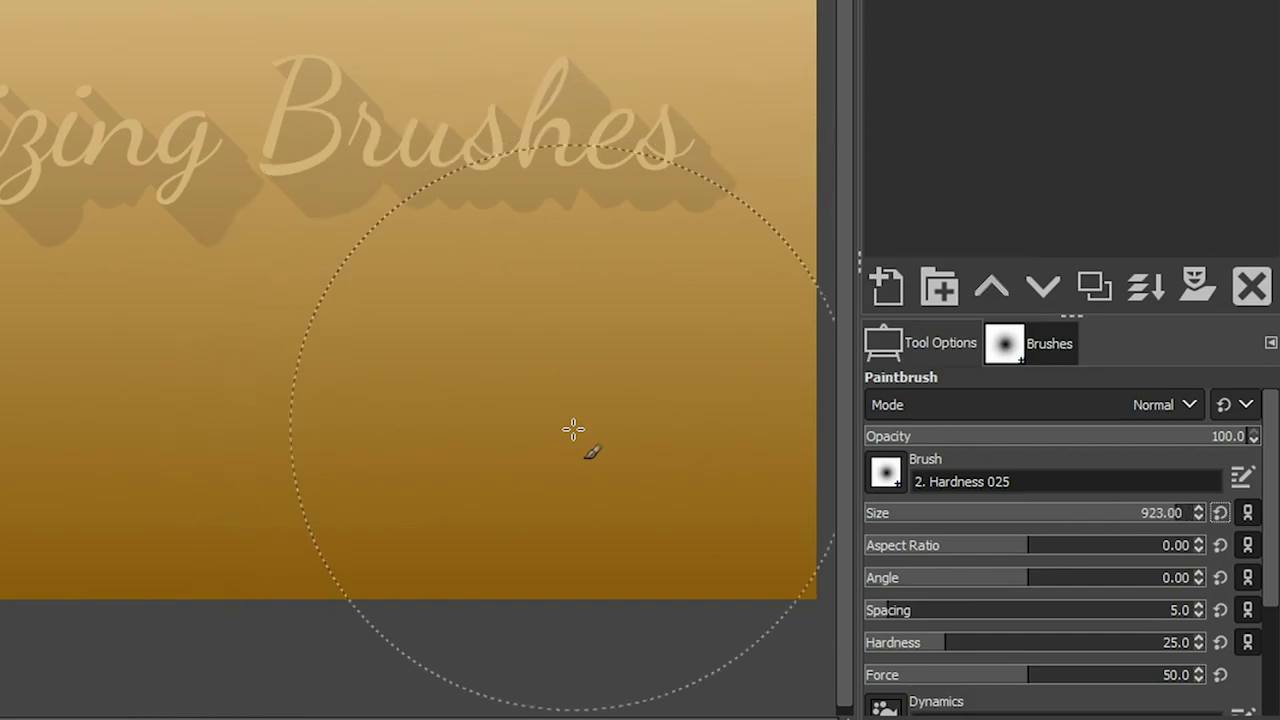
pyautogui.press('[')
pyautogui.press('[')
pyautogui.press('[')
pyautogui.press('[')
pyautogui.press('[')
pyautogui.press('[')
pyautogui.press('[')
pyautogui.press('[')
pyautogui.press('[')
pyautogui.press('[')
pyautogui.press('[')
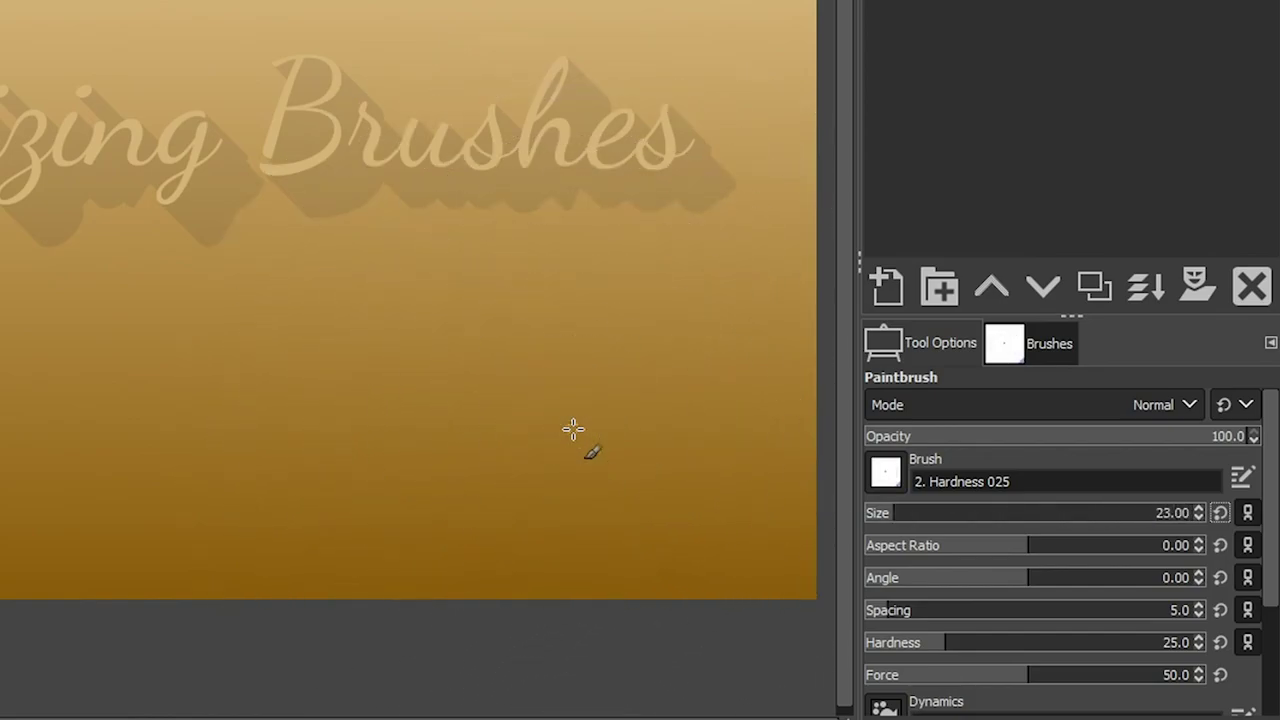
pyautogui.press(']')
pyautogui.press(']')
pyautogui.press(']')
pyautogui.press(']')
pyautogui.press(']')
pyautogui.press(']')
pyautogui.press(']')
pyautogui.press(']')
pyautogui.press(']')
pyautogui.press(']')
pyautogui.press(']')
pyautogui.press(']')
pyautogui.press(']')
pyautogui.press(']')
pyautogui.press(']')
pyautogui.press(']')
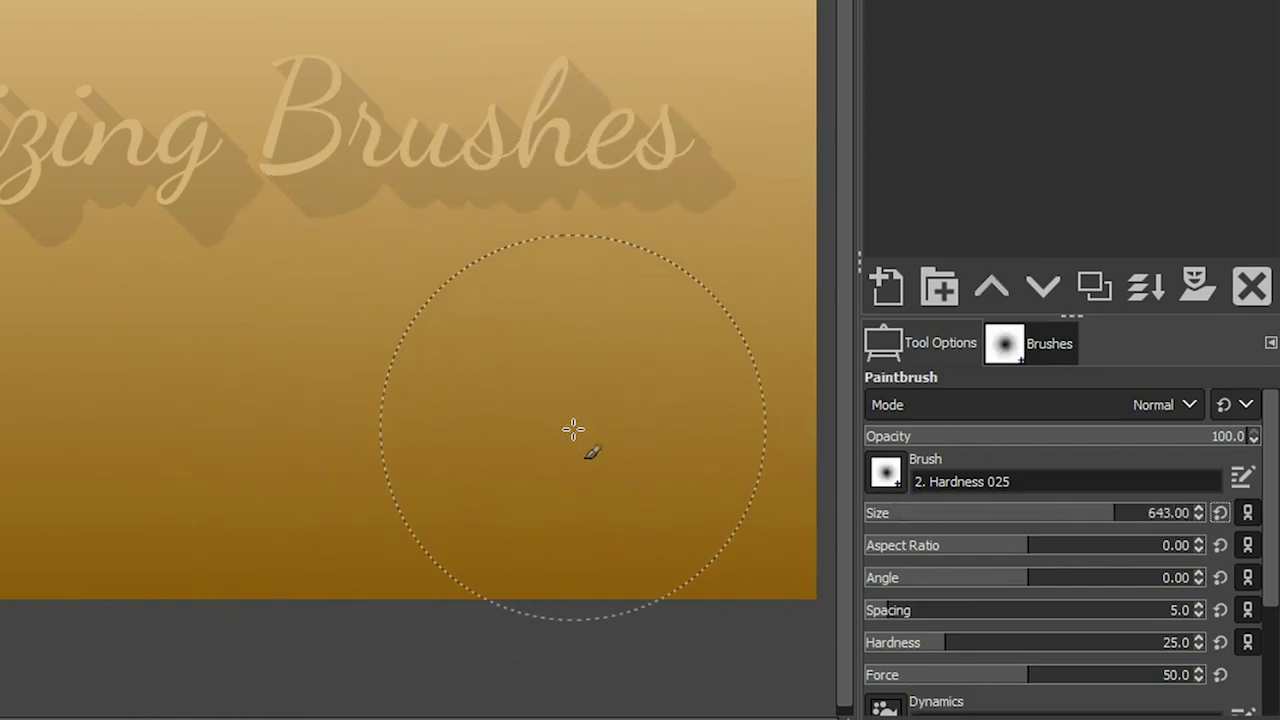
pyautogui.press('[')
pyautogui.press('[')
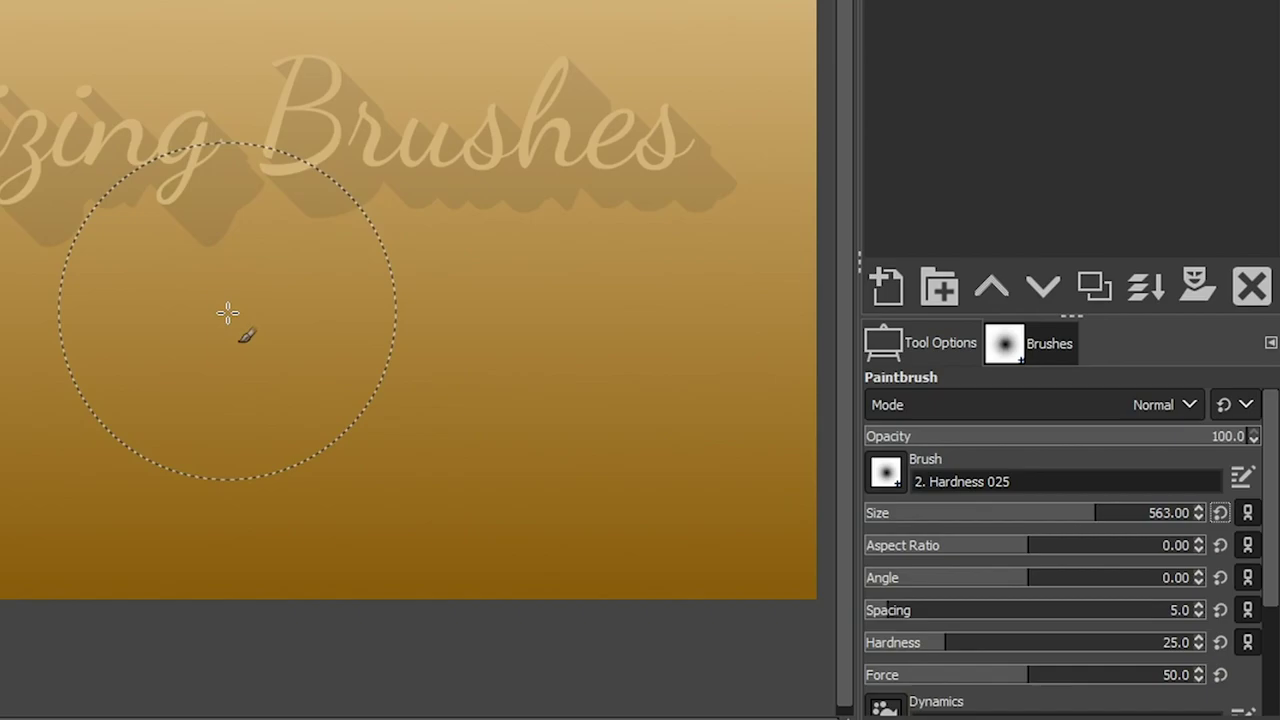
pyautogui.press('[')
pyautogui.press(']')
pyautogui.press(']')
pyautogui.press(']')
pyautogui.press('[')
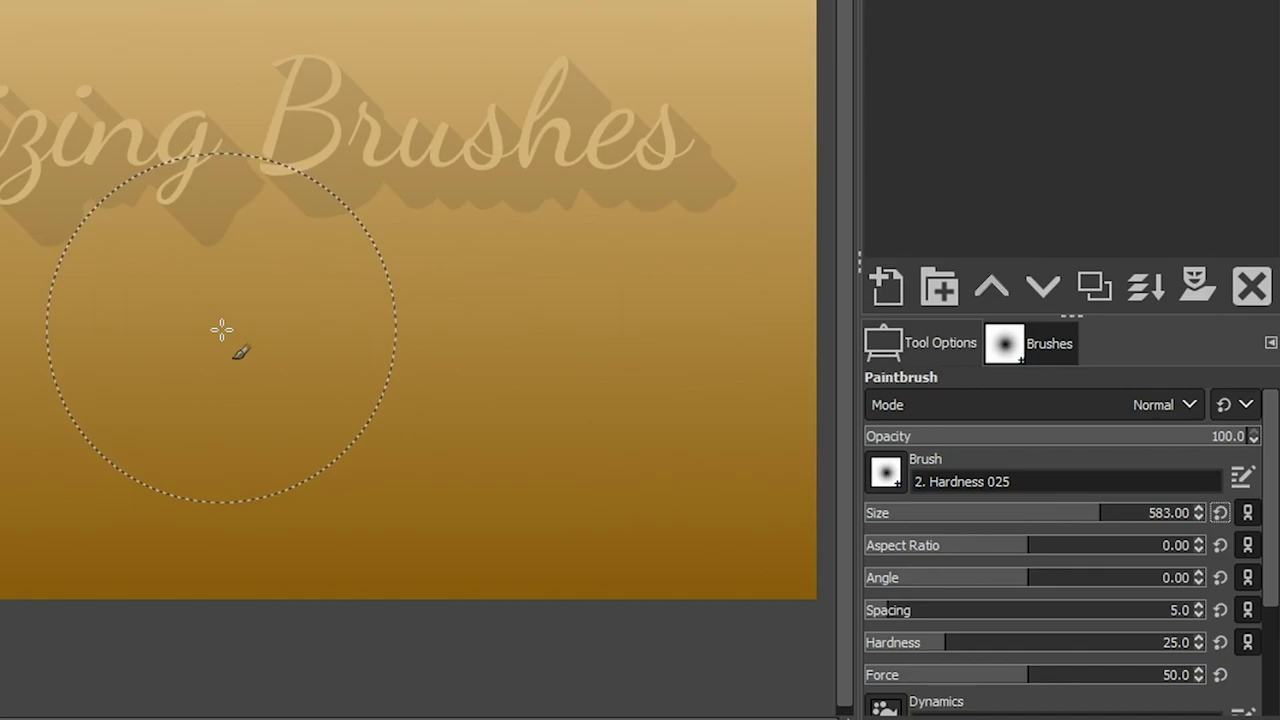
# Open Preferences and go to the Input Devices > Input Controllers page.
pyautogui.rightClick(222, 330)
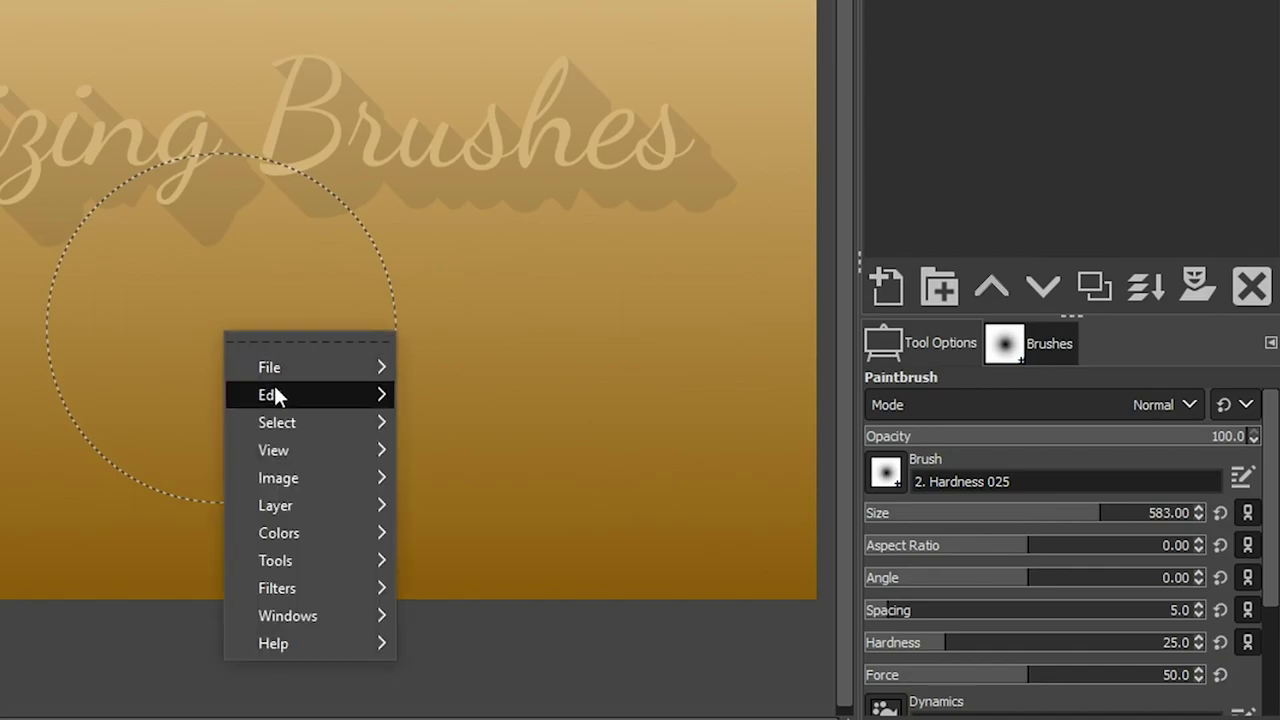
pyautogui.moveTo(300, 395)
pyautogui.click(487, 646)
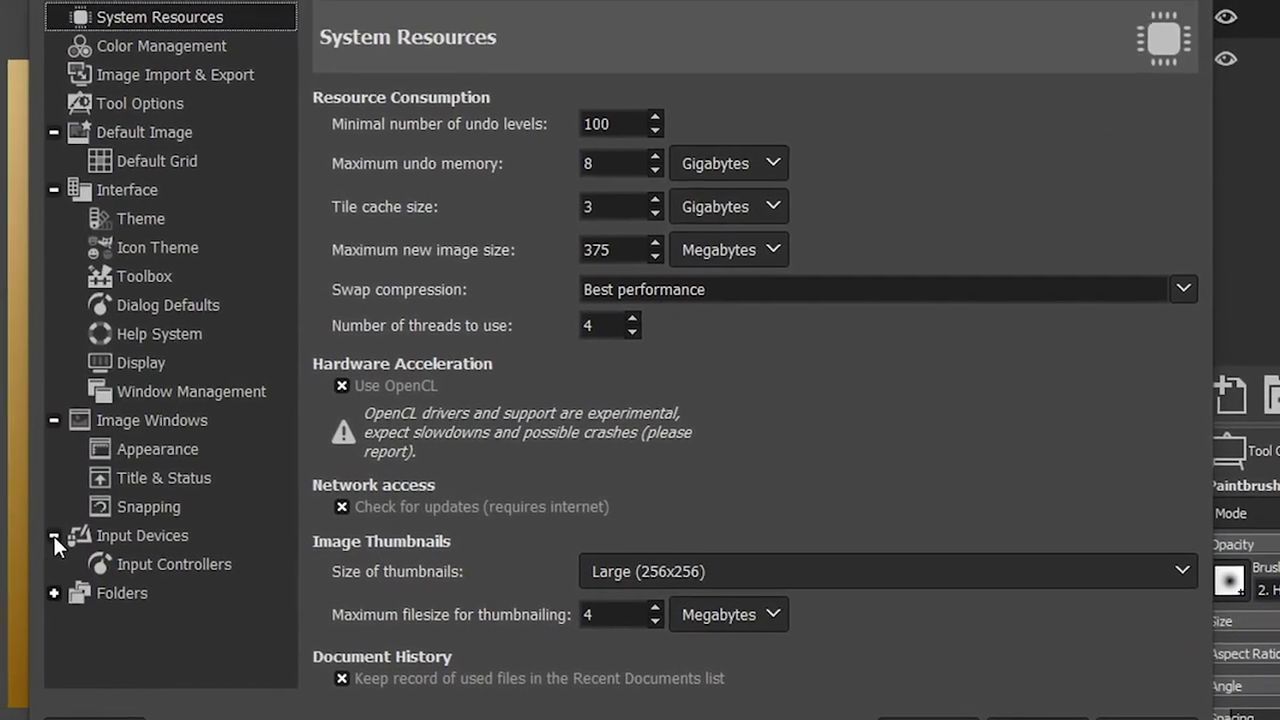
pyautogui.click(54, 536)
pyautogui.click(84, 545)
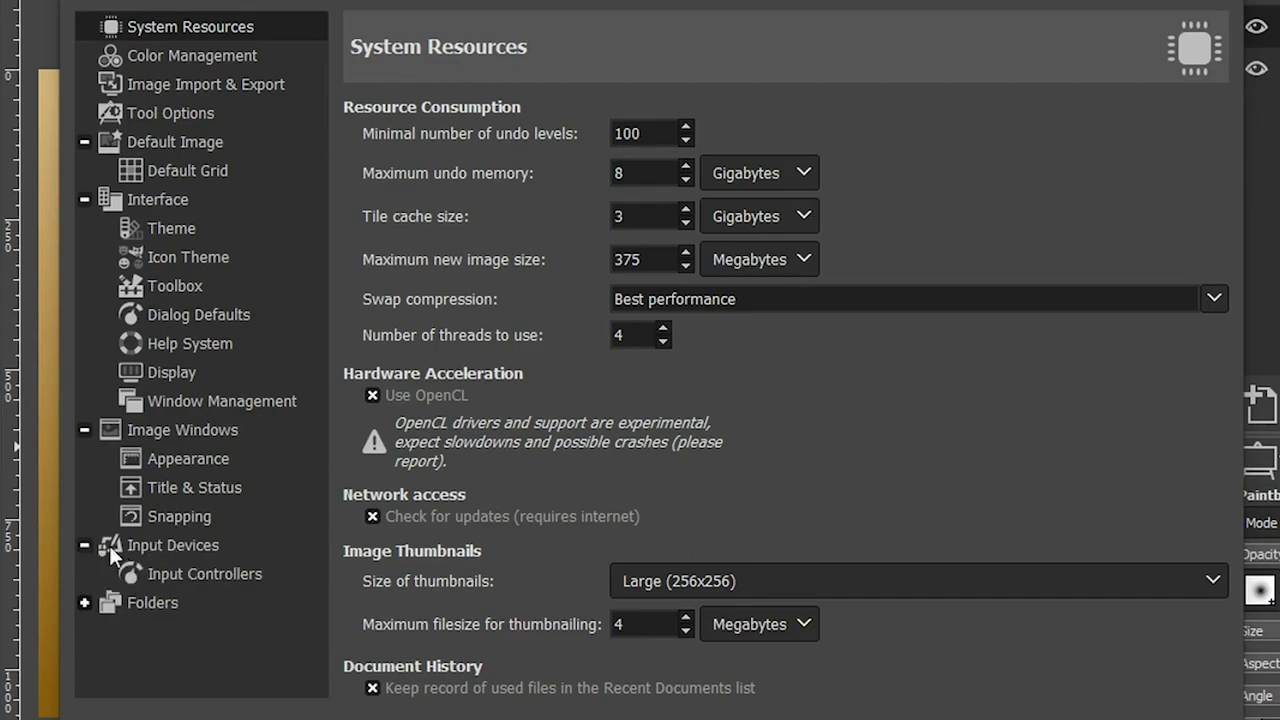
pyautogui.click(165, 575)
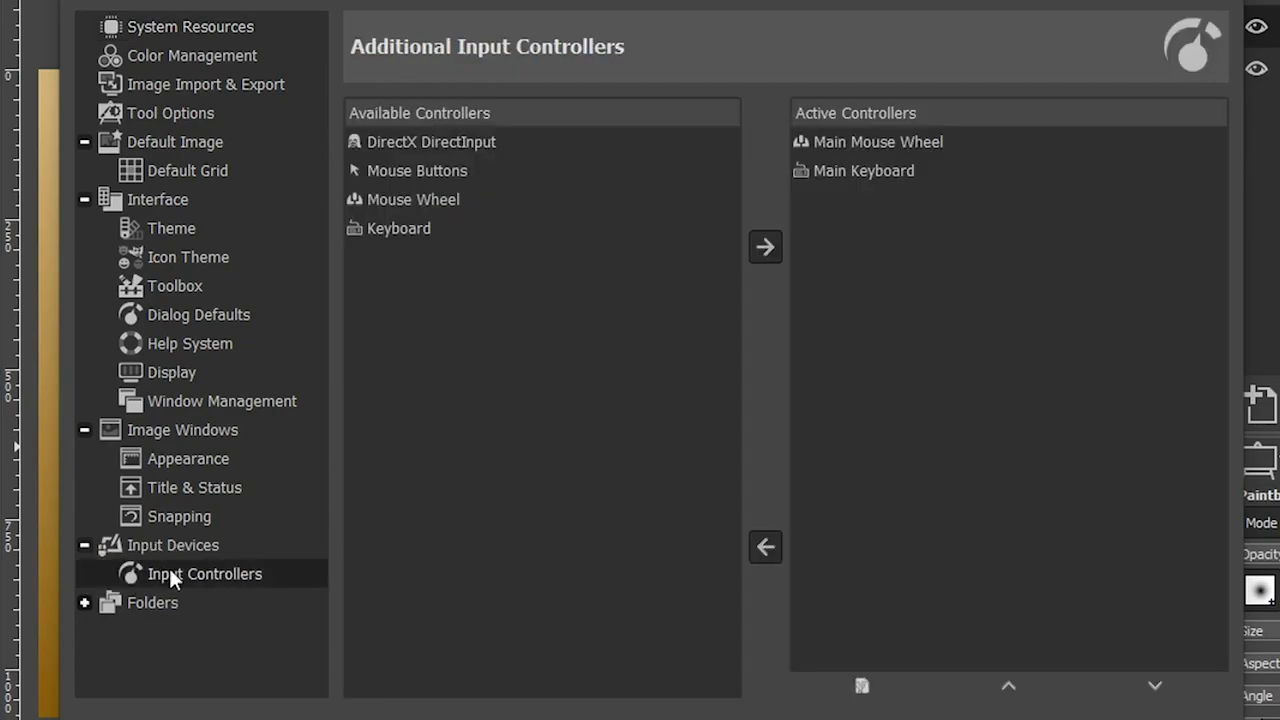
# Open Main Mouse Wheel's event mappings and bring up the action list for Scroll Up.
pyautogui.click(866, 146)
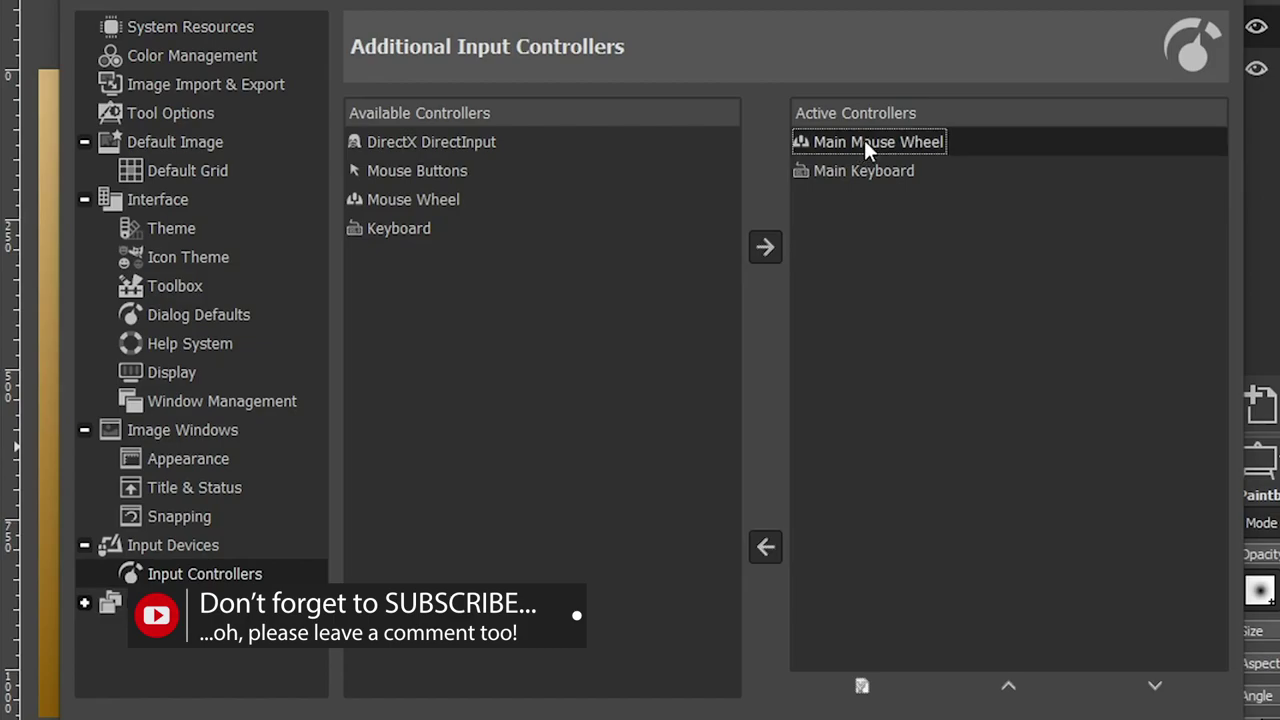
pyautogui.doubleClick(872, 141)
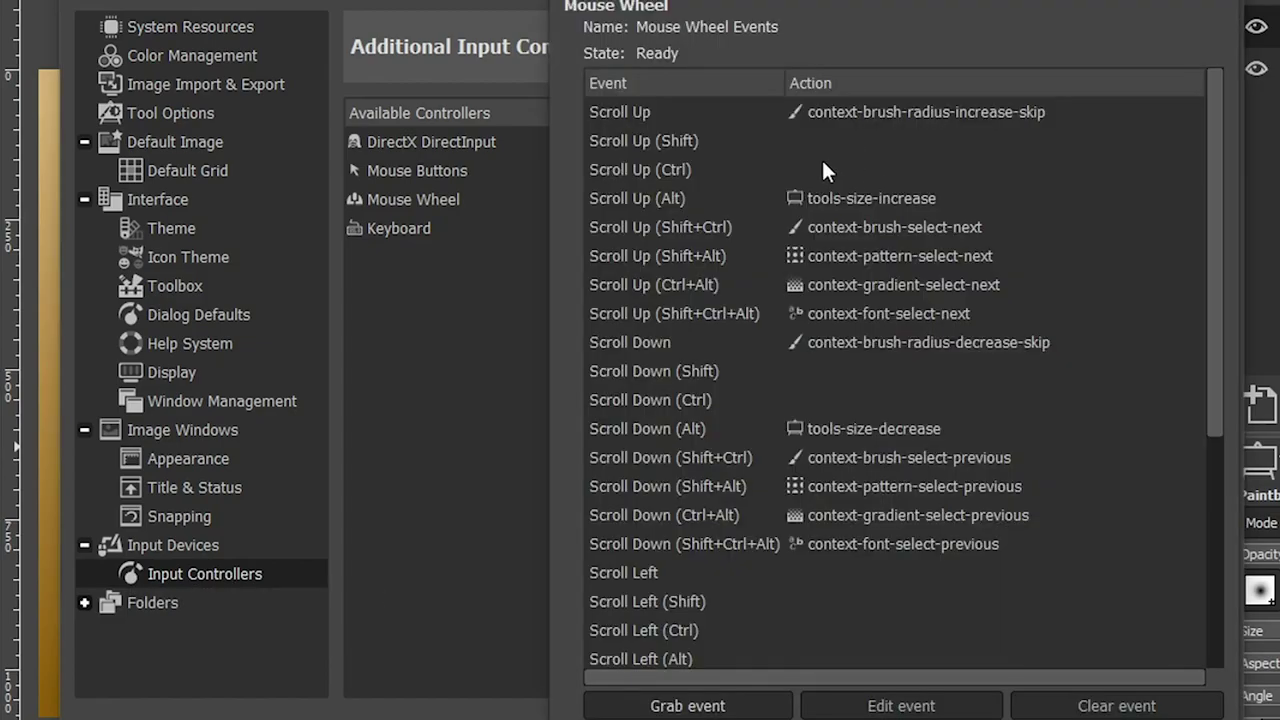
pyautogui.click(746, 114)
pyautogui.click(738, 342)
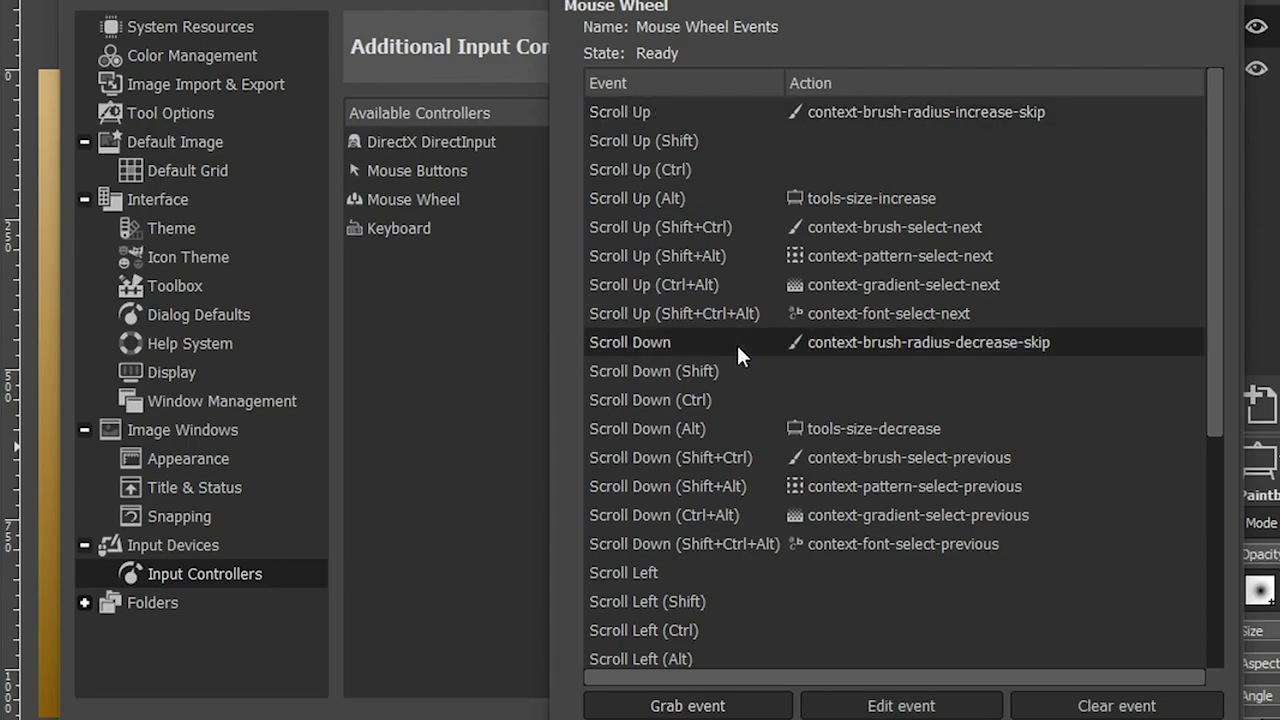
pyautogui.click(740, 112)
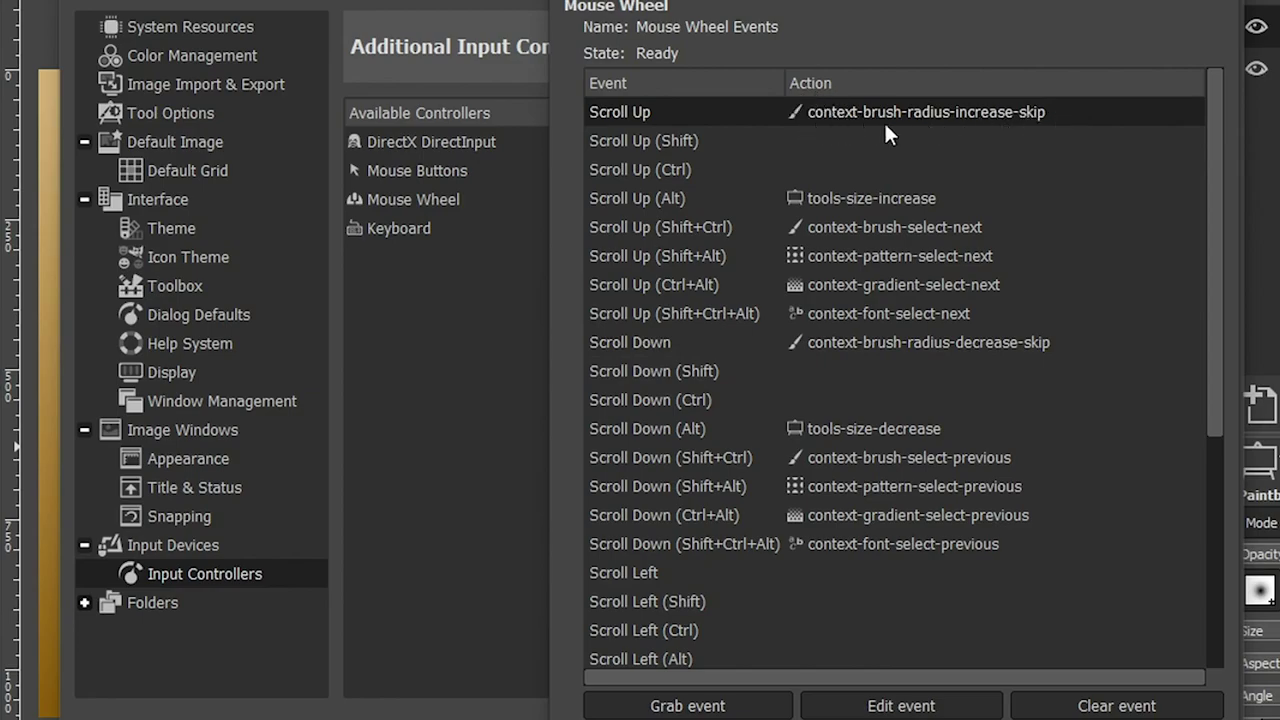
pyautogui.doubleClick(746, 110)
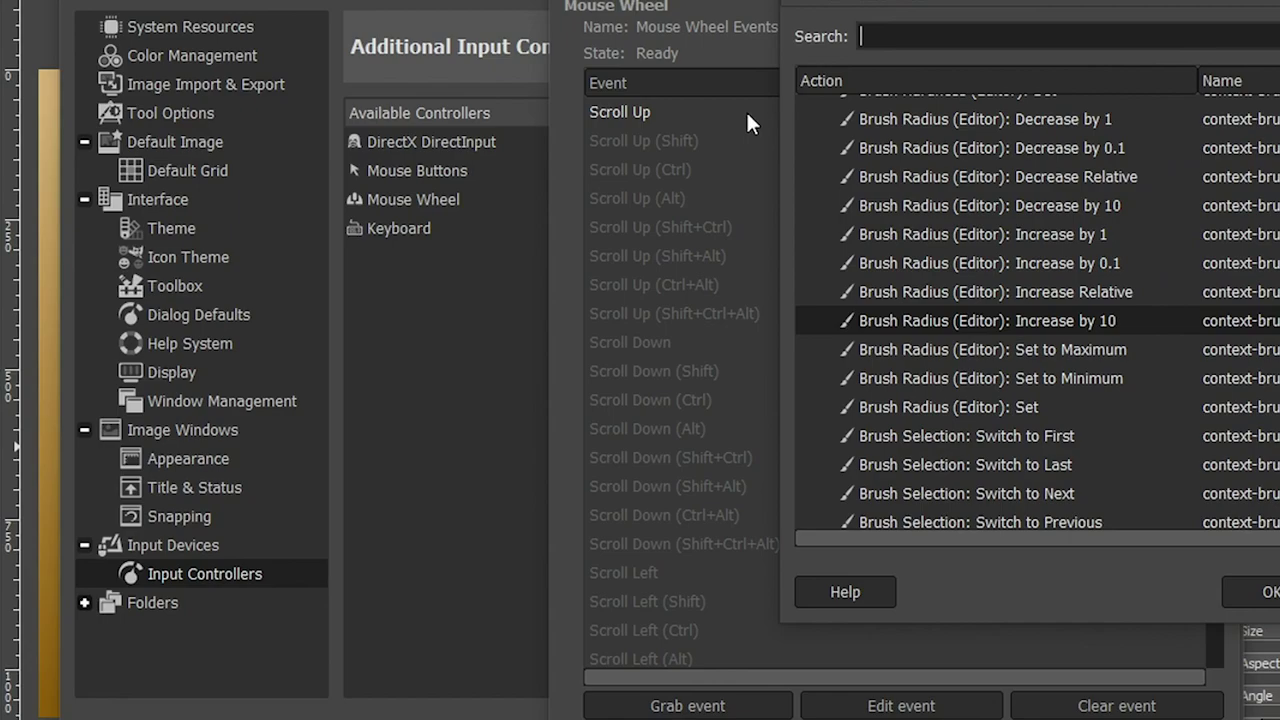
# Search for context-brush-radius and assign 'Brush Radius (Editor): Increase by 10' to Scroll Up.
pyautogui.write('c')
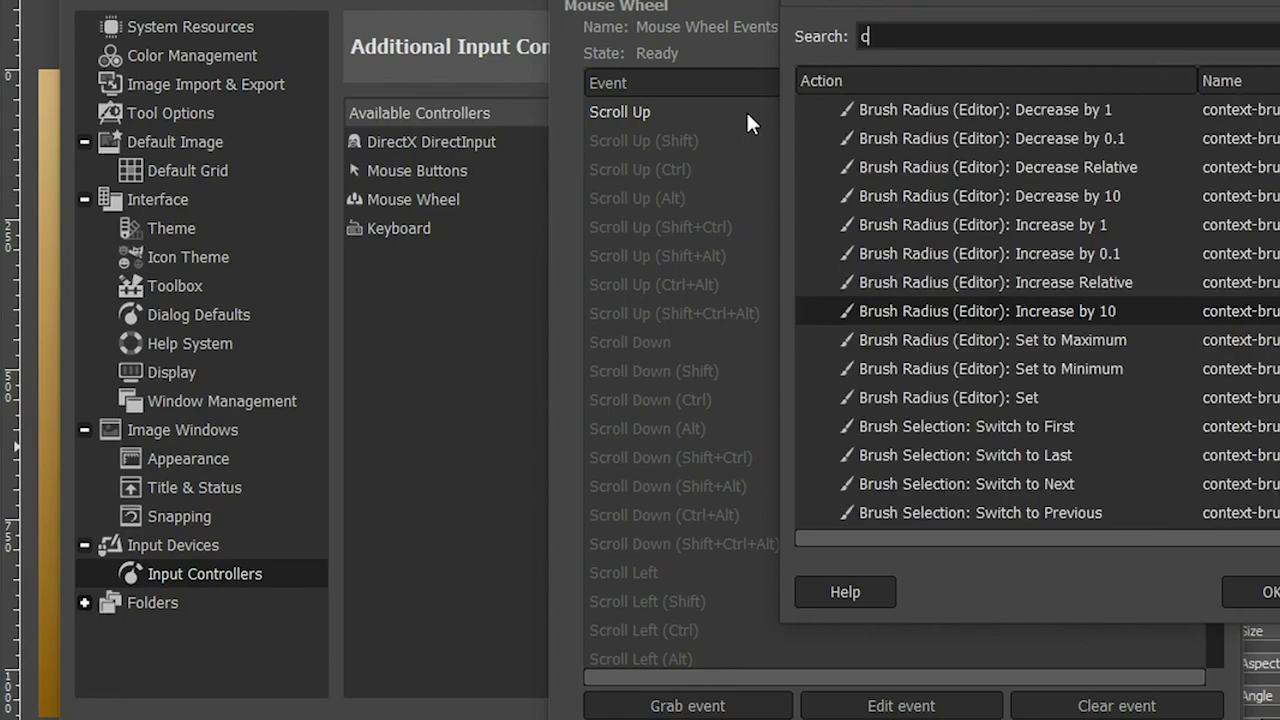
pyautogui.write('ontent')
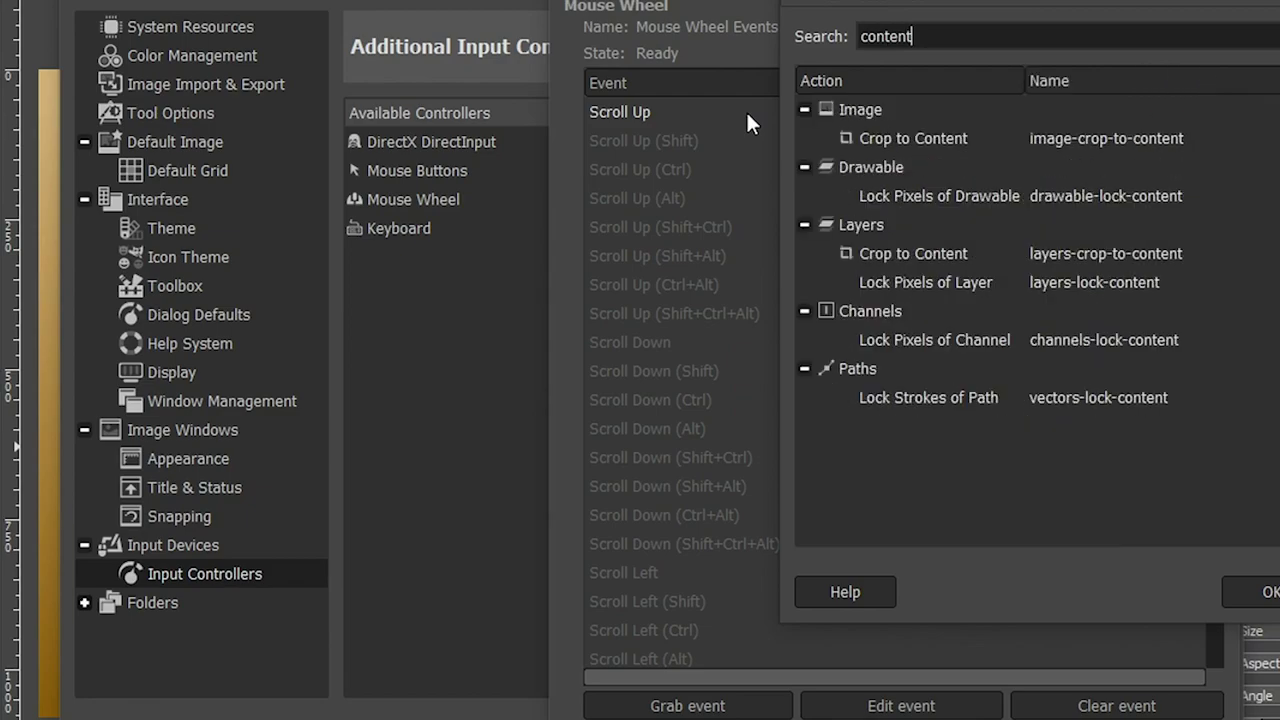
pyautogui.press('BackSpace')
pyautogui.press('BackSpace')
pyautogui.press('BackSpace')
pyautogui.write('x')
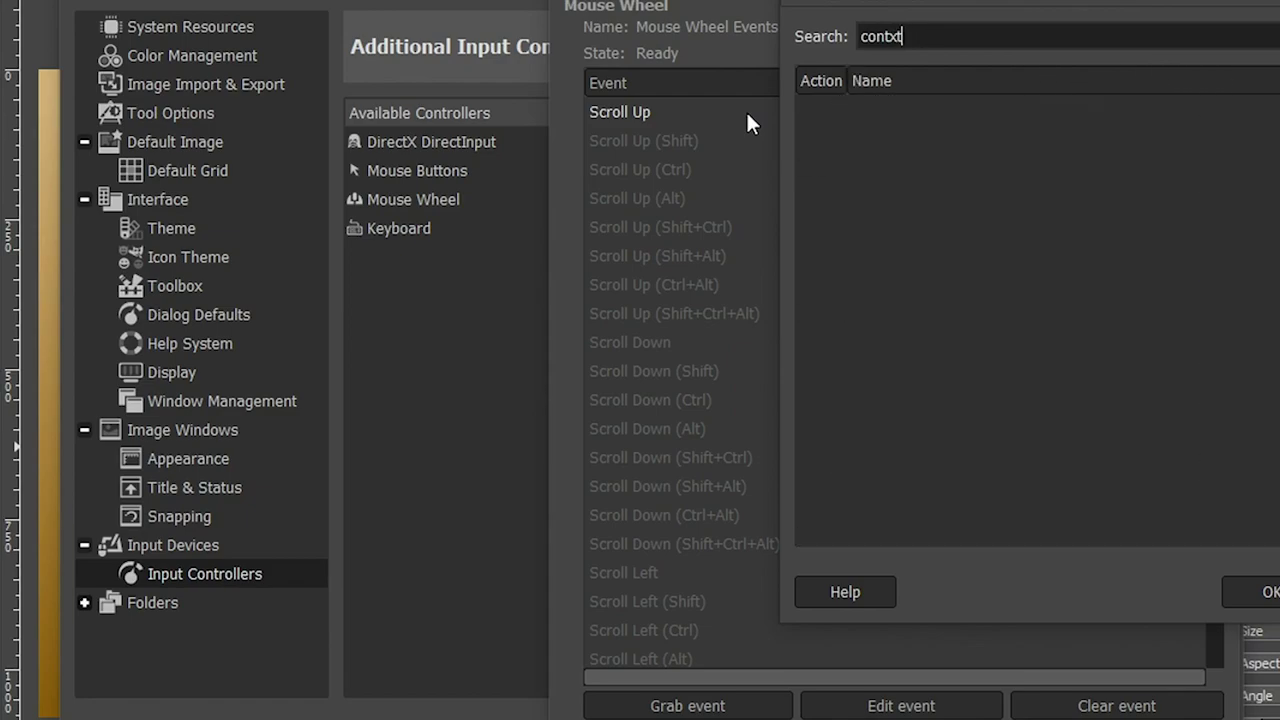
pyautogui.press('BackSpace')
pyautogui.press('BackSpace')
pyautogui.write('tx')
pyautogui.press('BackSpace')
pyautogui.press('BackSpace')
pyautogui.write('text-brush-radius')
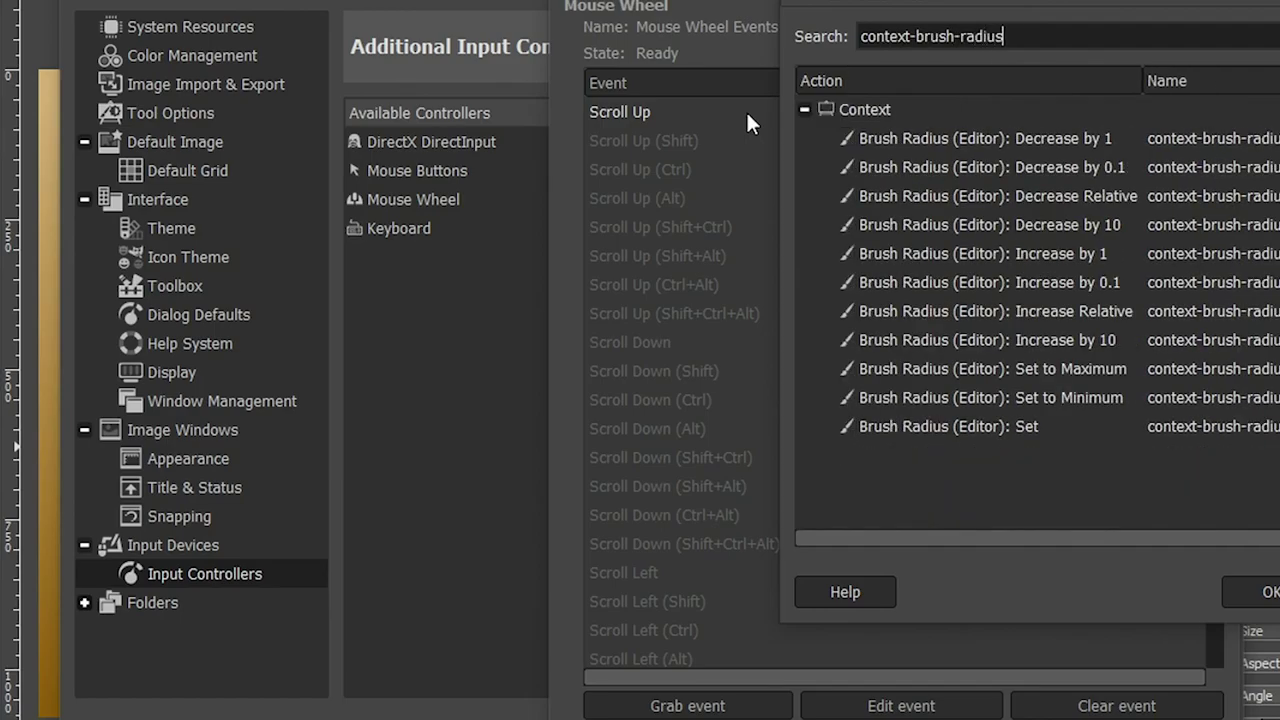
pyautogui.click(1105, 340)
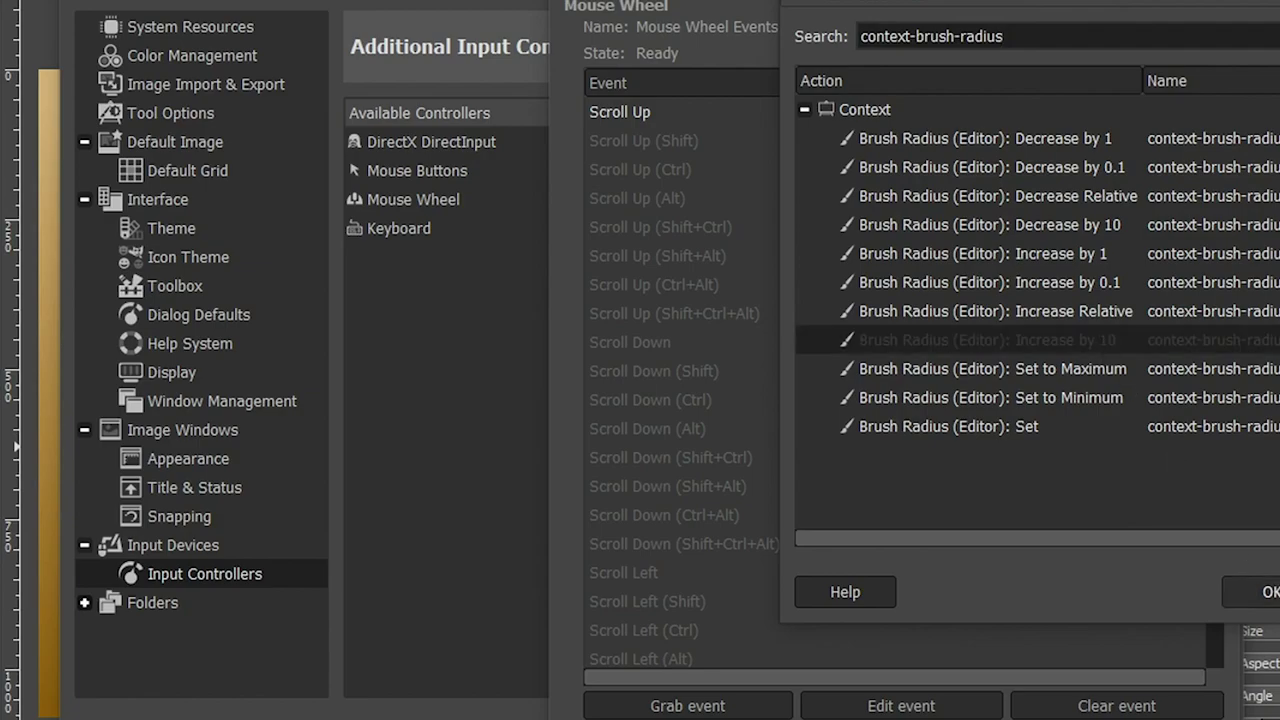
pyautogui.press('Return')
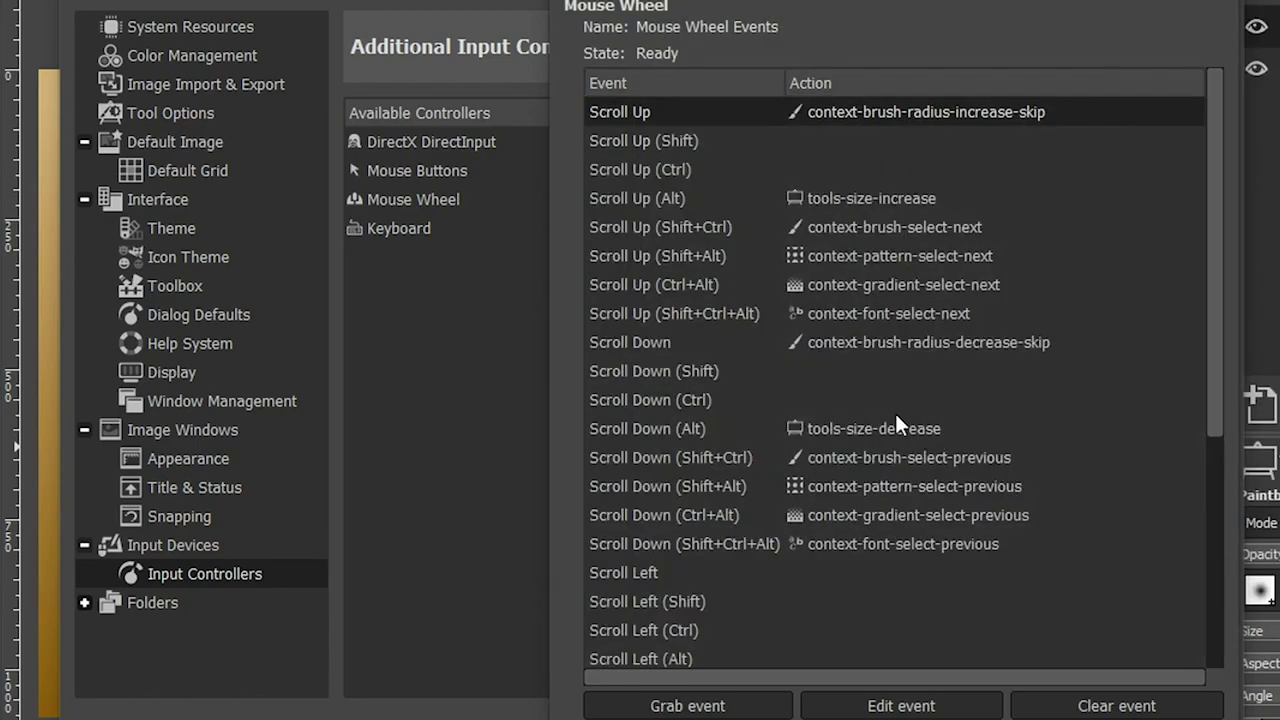
# Assign 'Brush Radius (Editor): Decrease by 10' to Scroll Down via a context-brush-radius search.
pyautogui.click(709, 342)
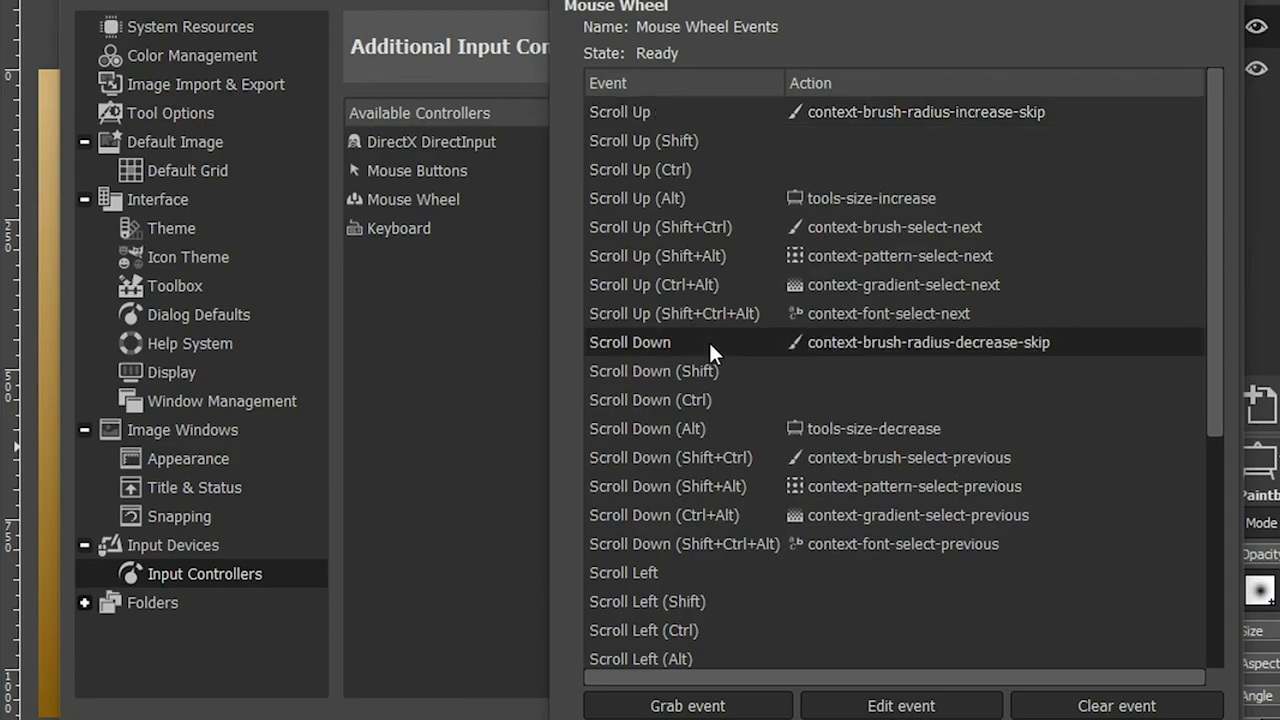
pyautogui.doubleClick(709, 342)
pyautogui.write('c')
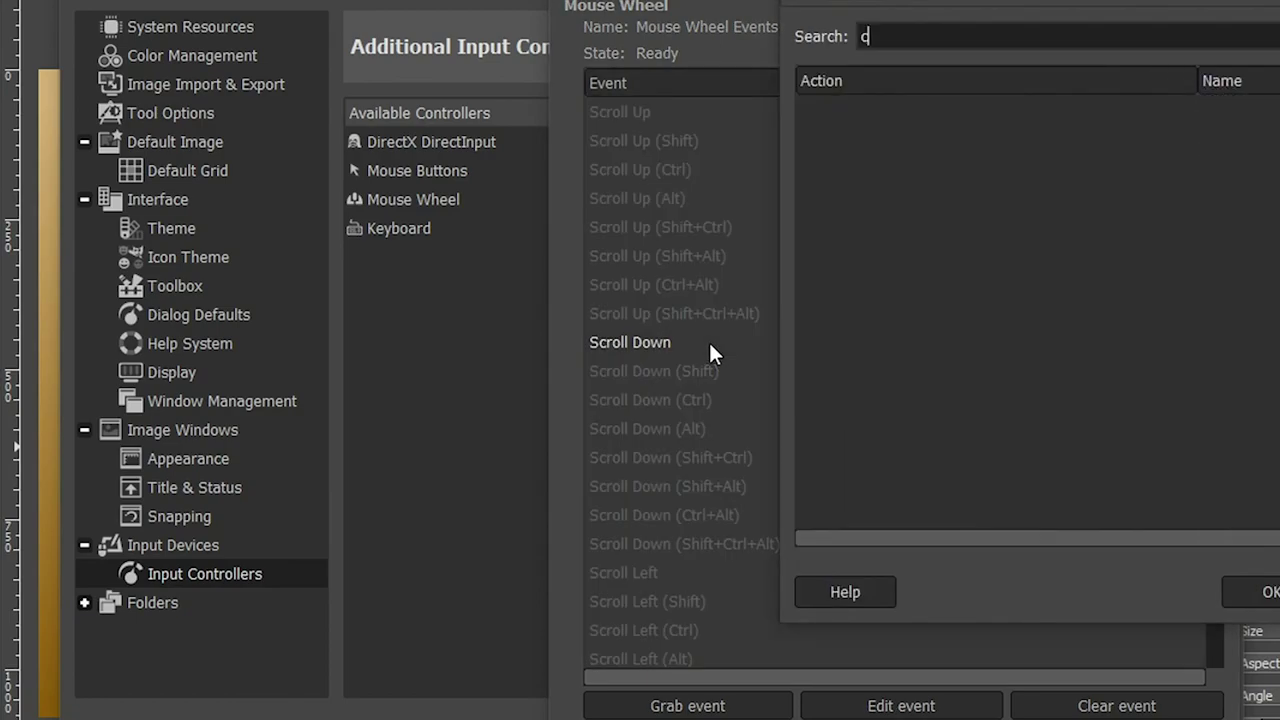
pyautogui.write('ontext')
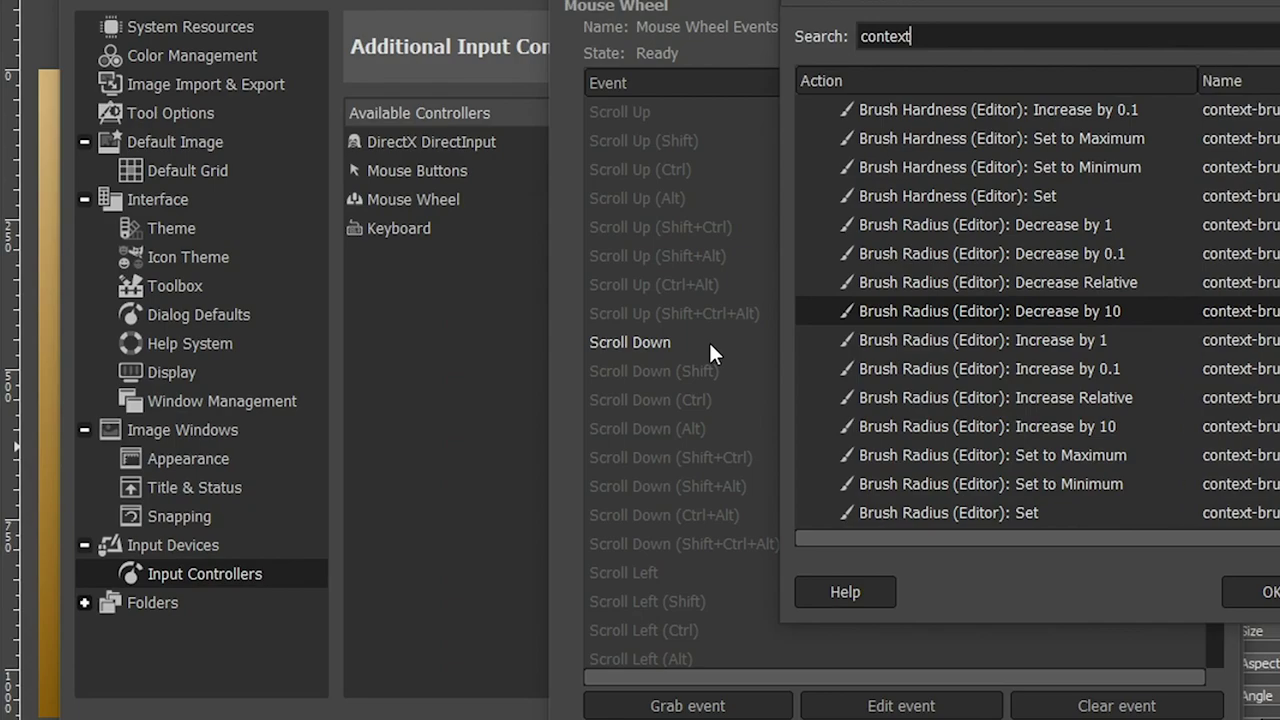
pyautogui.write('-brush-ra')
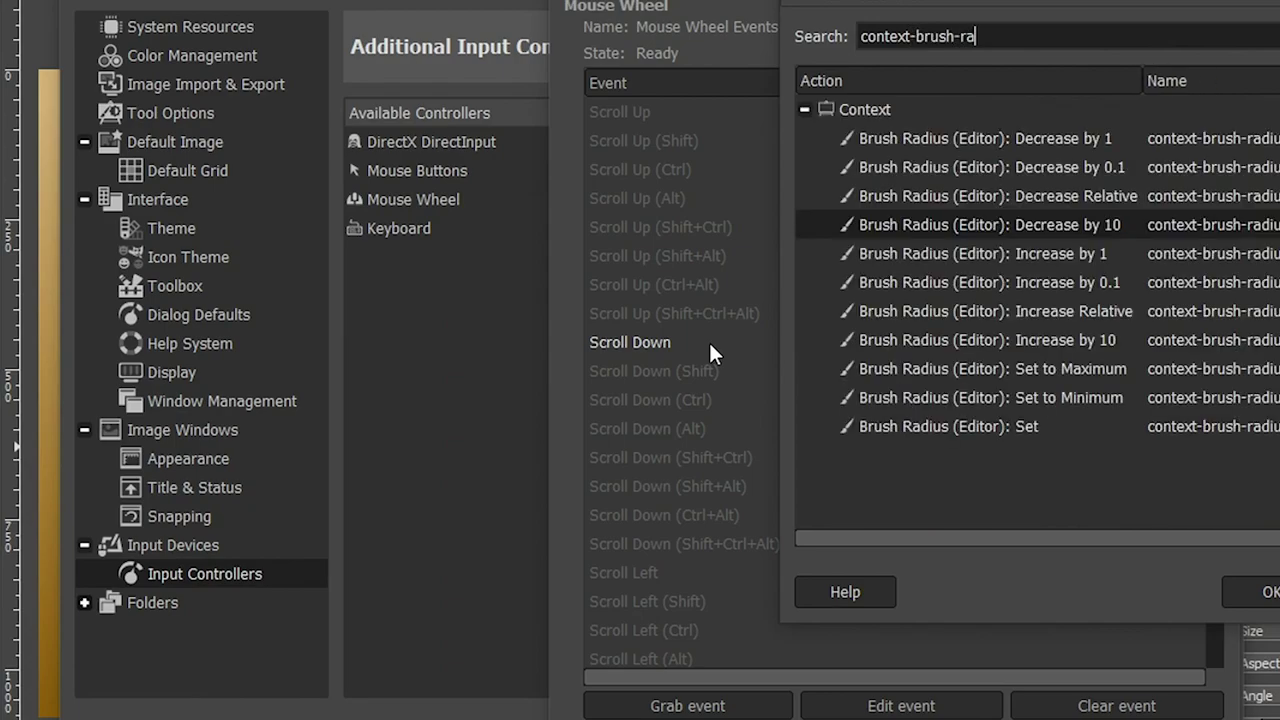
pyautogui.write('dius')
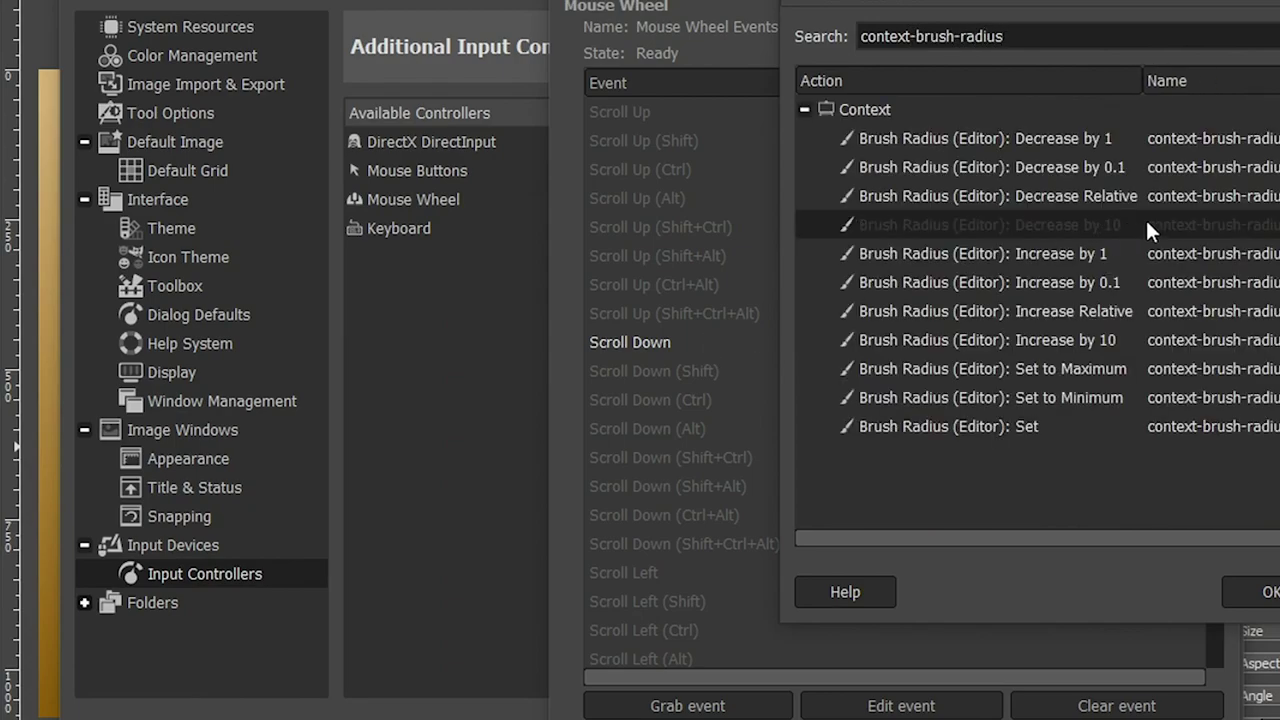
pyautogui.doubleClick(990, 224)
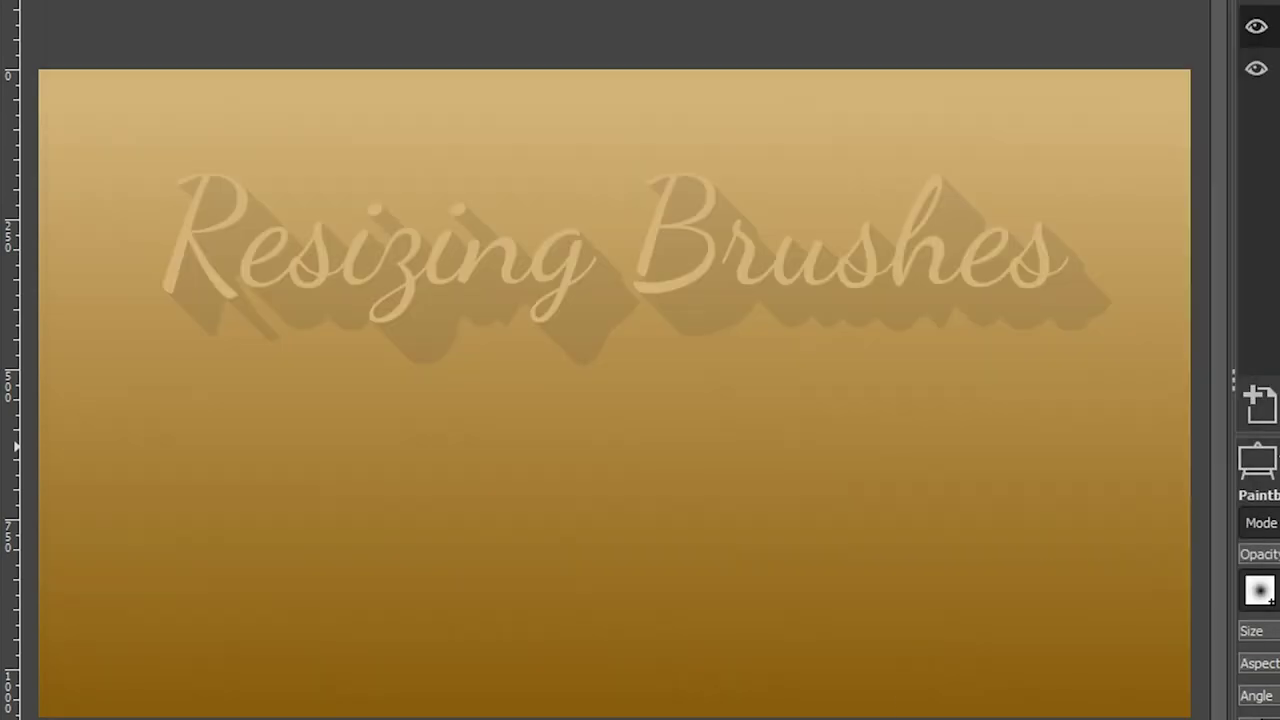
# Roll the wheel up and down over the canvas, ending at brush size 23.
pyautogui.scroll(4, 743, 490)
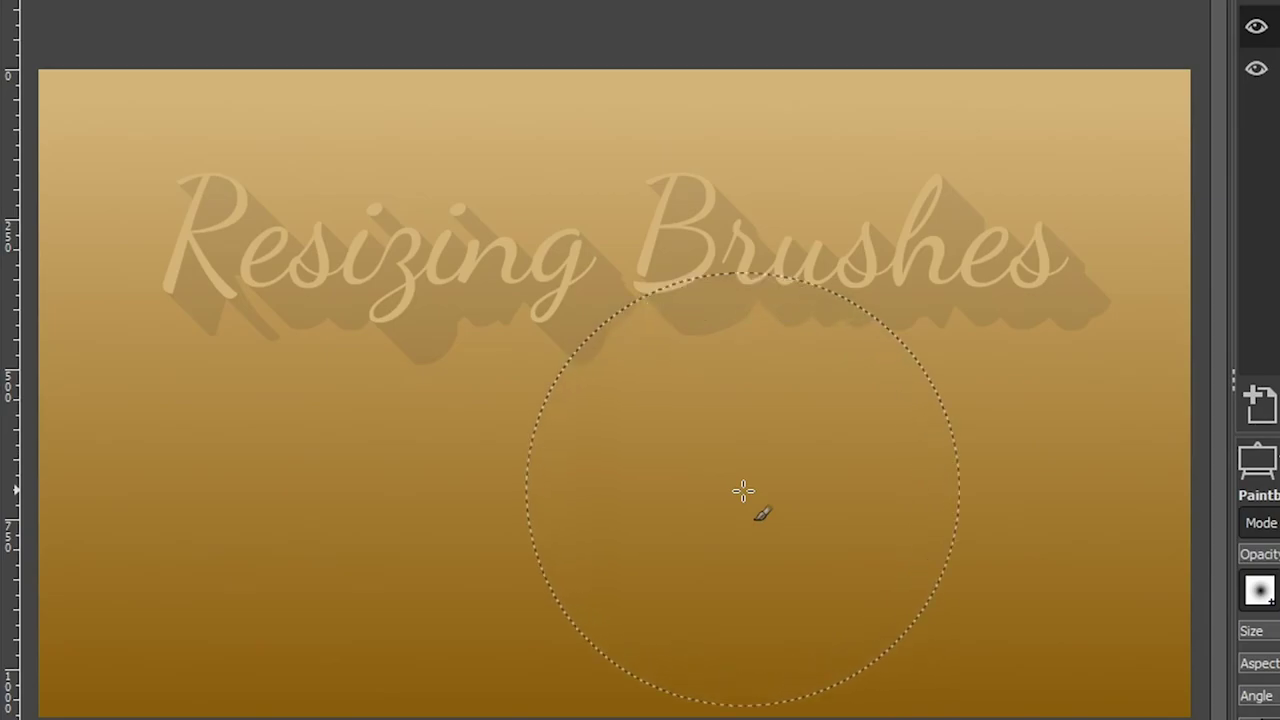
pyautogui.scroll(-9, 743, 490)
pyautogui.scroll(-6, 743, 490)
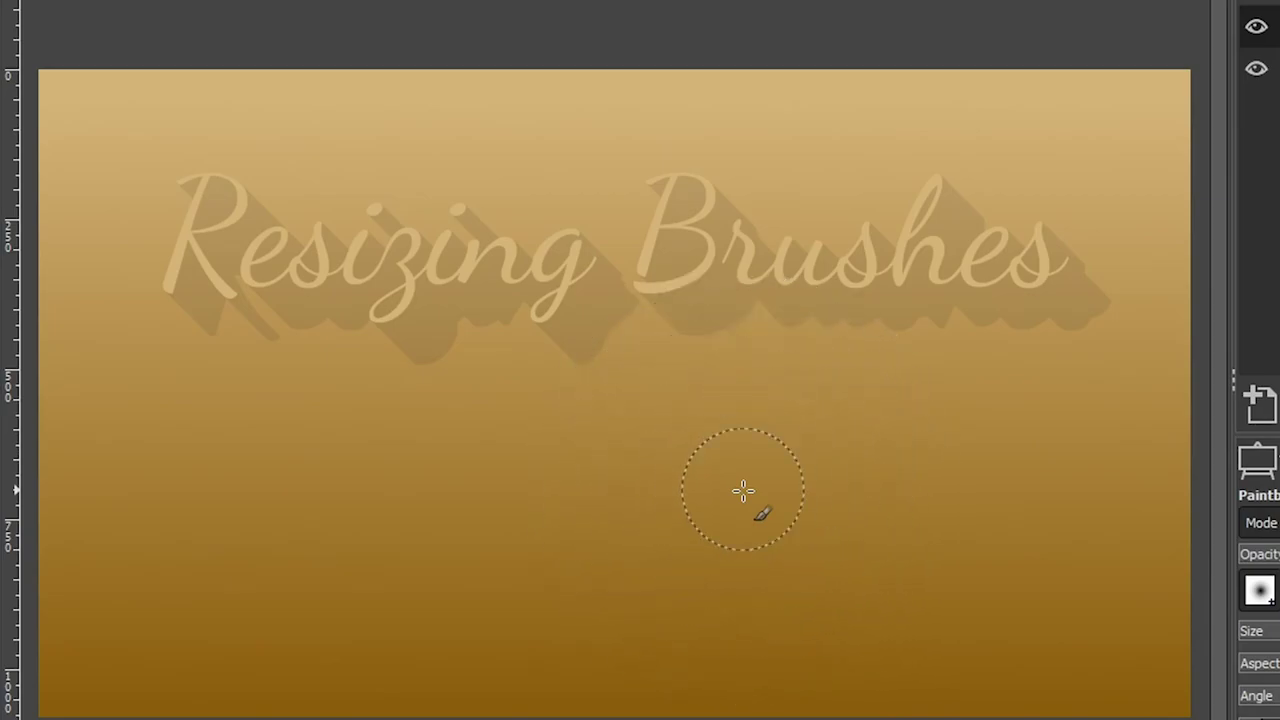
pyautogui.scroll(3, 743, 490)
pyautogui.scroll(6, 743, 490)
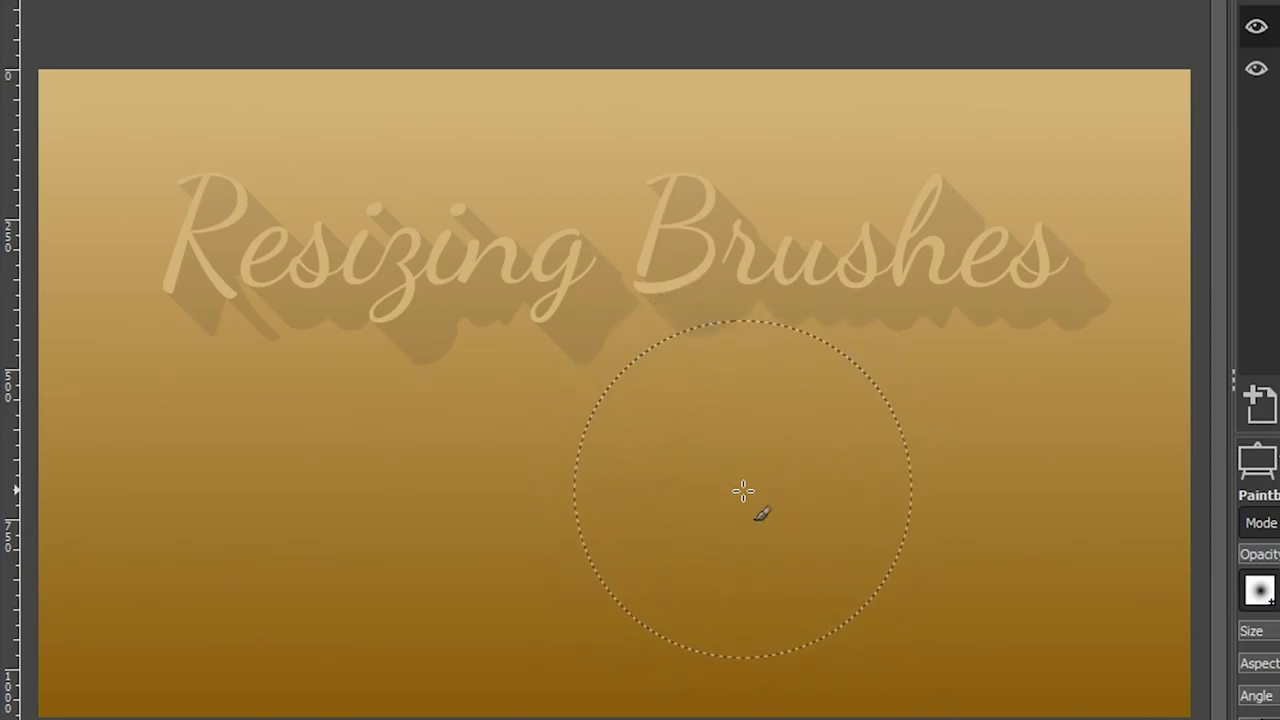
pyautogui.scroll(-3, 743, 490)
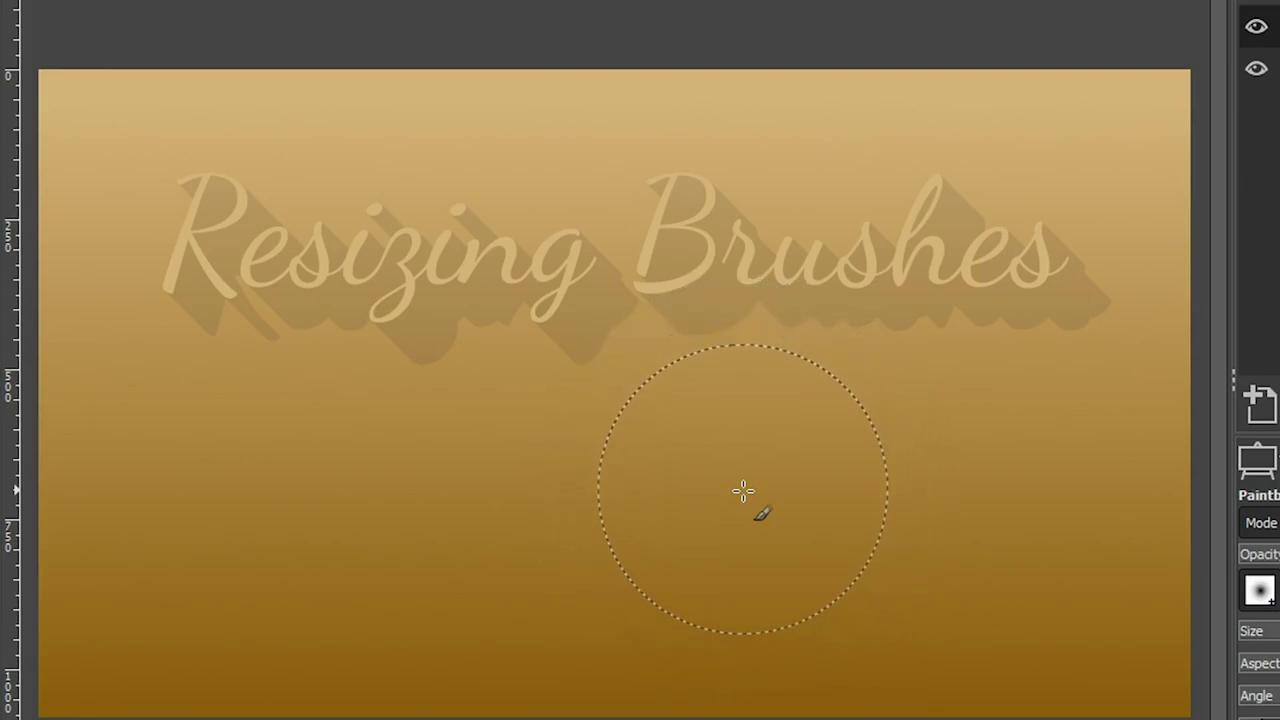
pyautogui.scroll(-3, 743, 490)
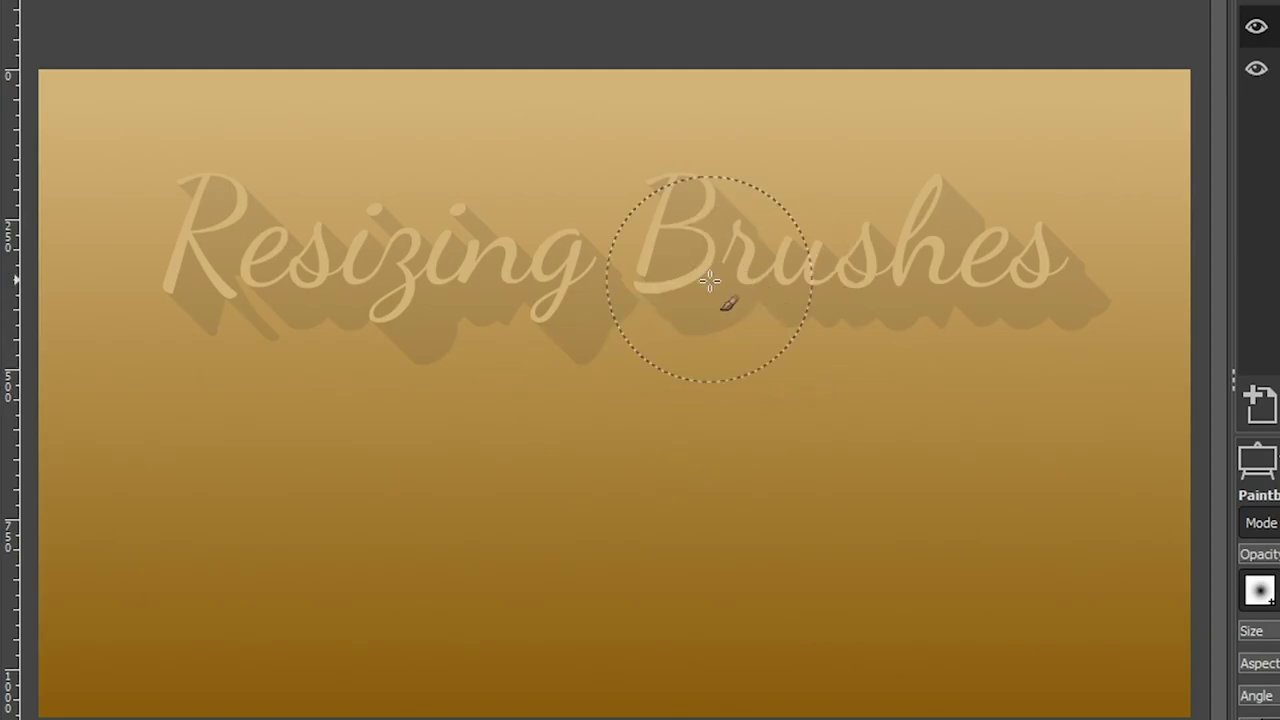
pyautogui.scroll(2, 710, 292)
pyautogui.scroll(-5, 708, 296)
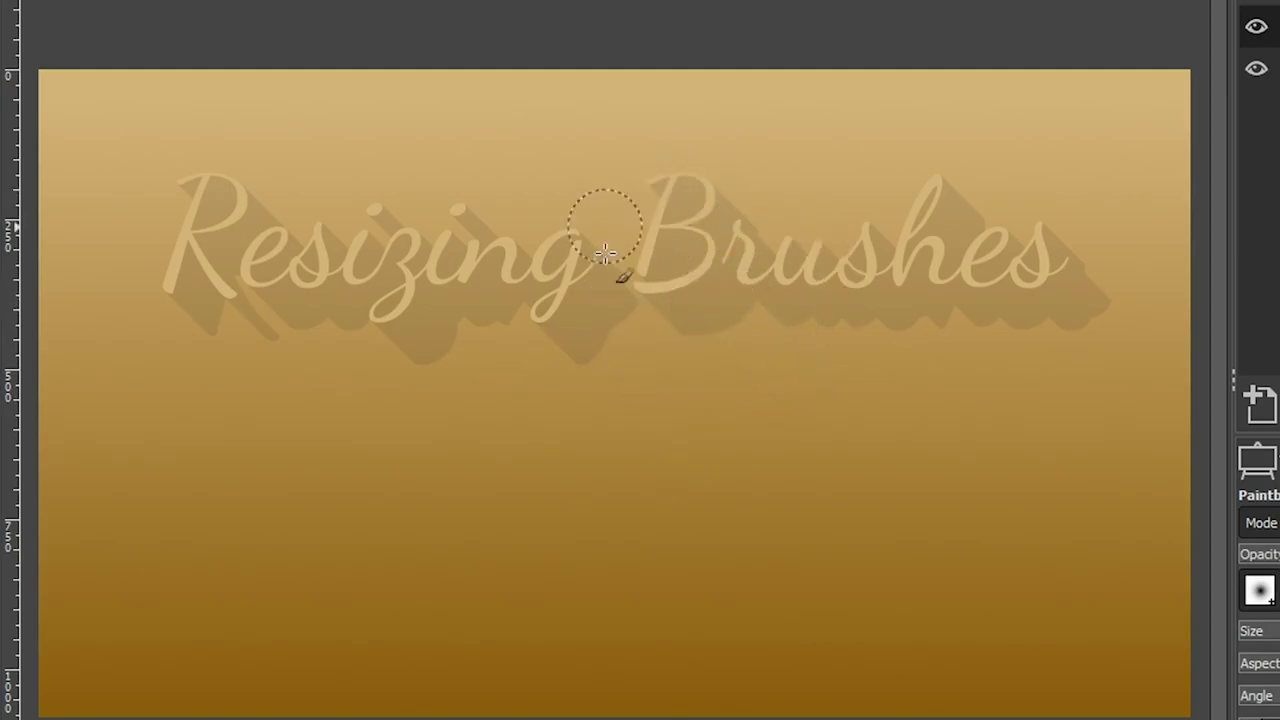
pyautogui.scroll(-2, 701, 322)
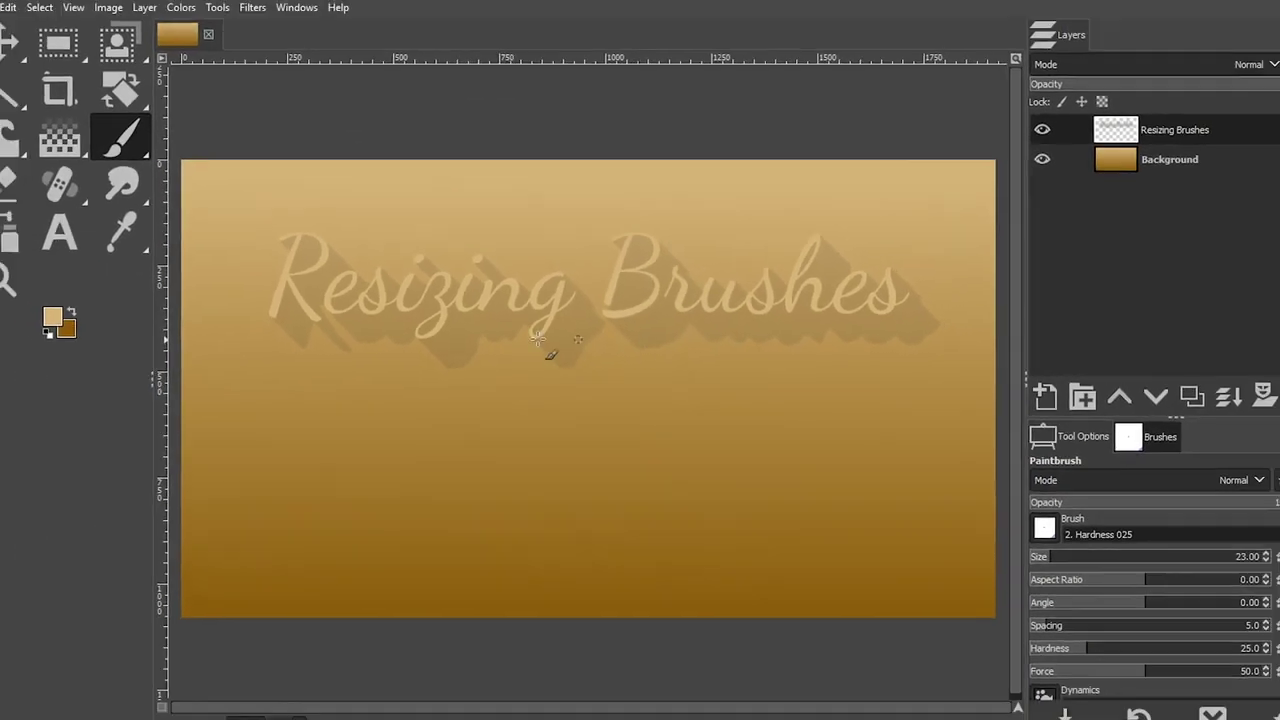
# Scroll up to enlarge the brush, then press [ to settle at size 163, radius 71.
pyautogui.scroll(6, 337, 378)
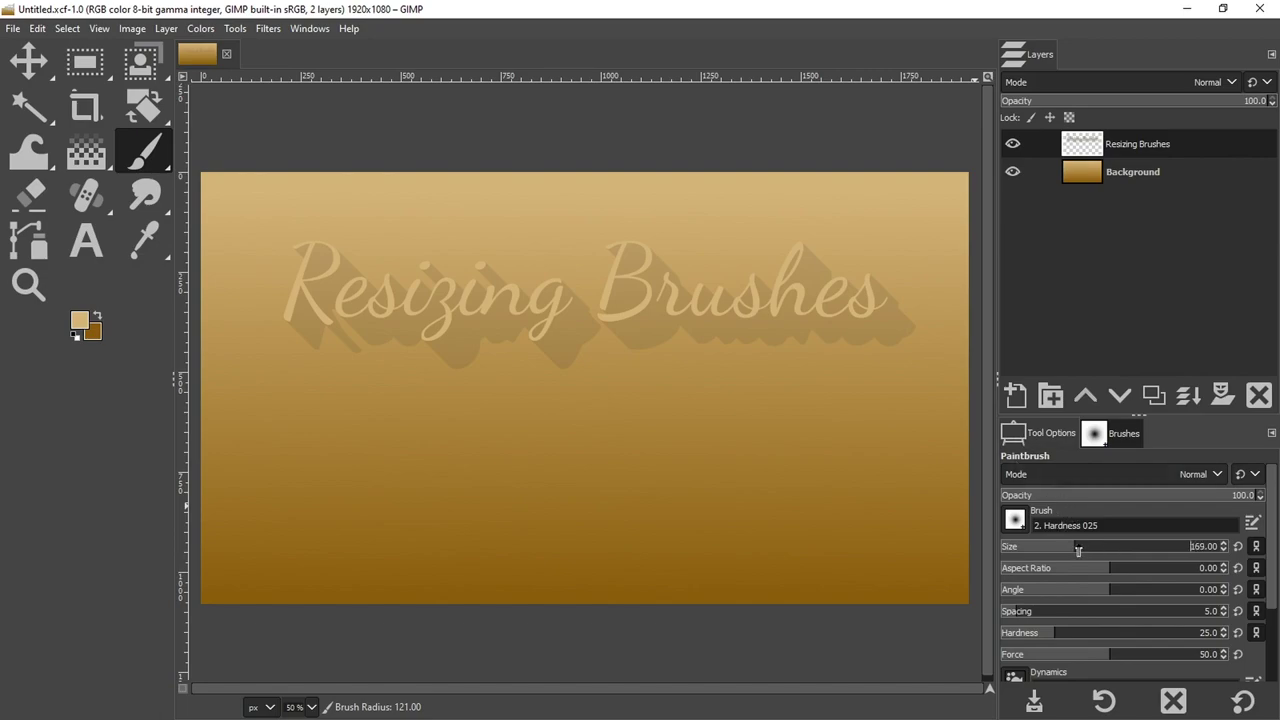
pyautogui.press('[')
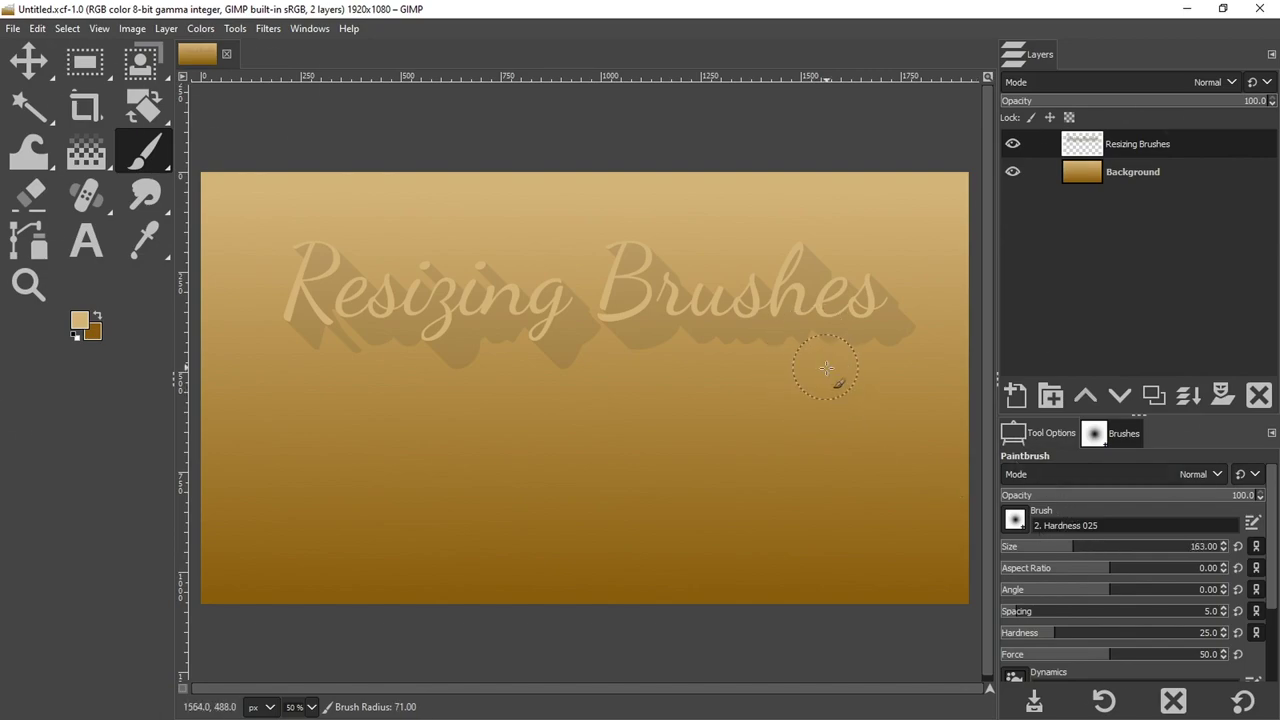